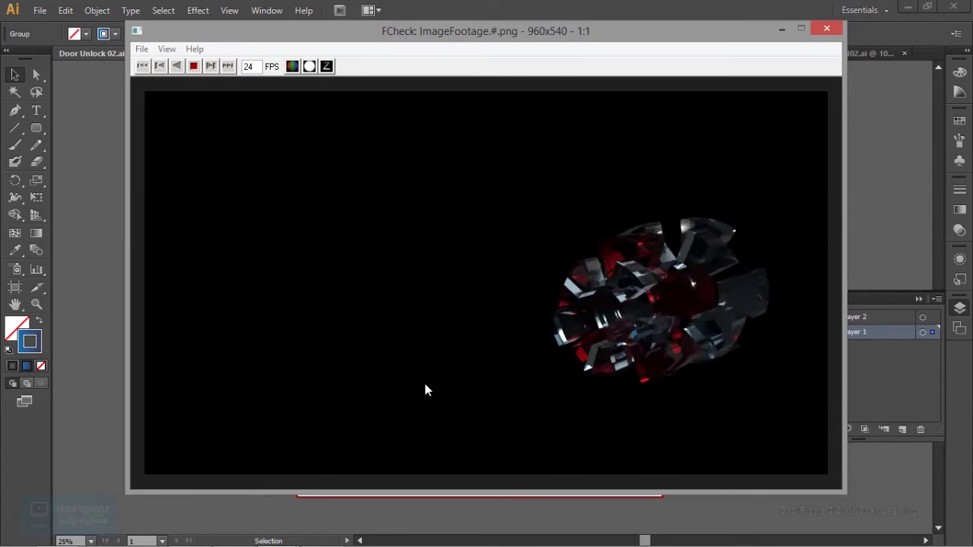
Step: Close the FCheck preview of the ImageFootage.#.png rendered ring animation
click(825, 29)
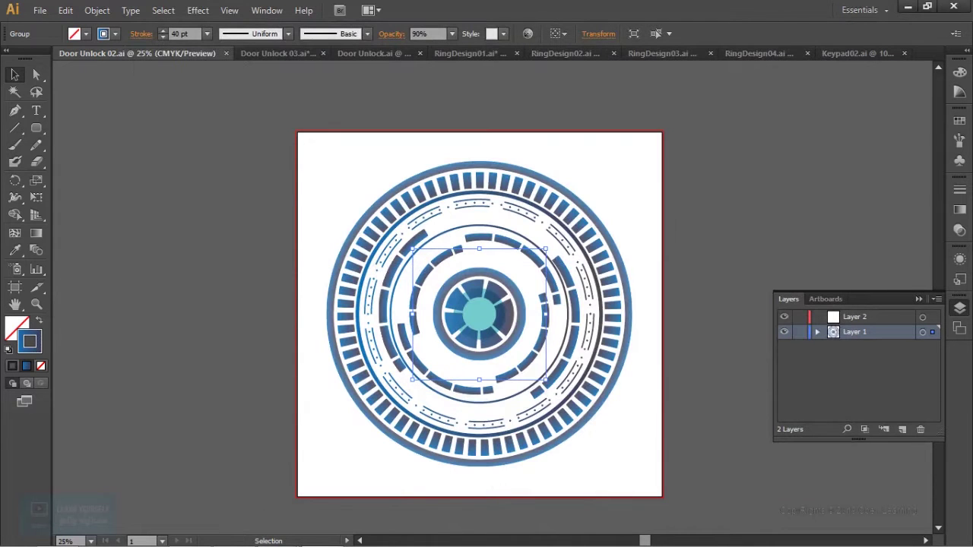
Step: Look over the hand-print Door Unlock 03 design in isolation, then return to Door Unlock
click(267, 55)
click(391, 55)
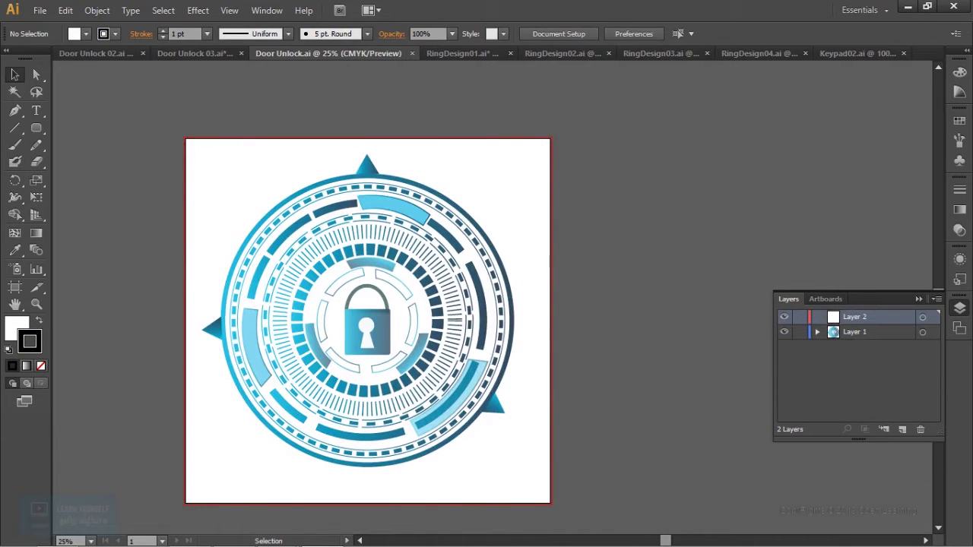
click(202, 54)
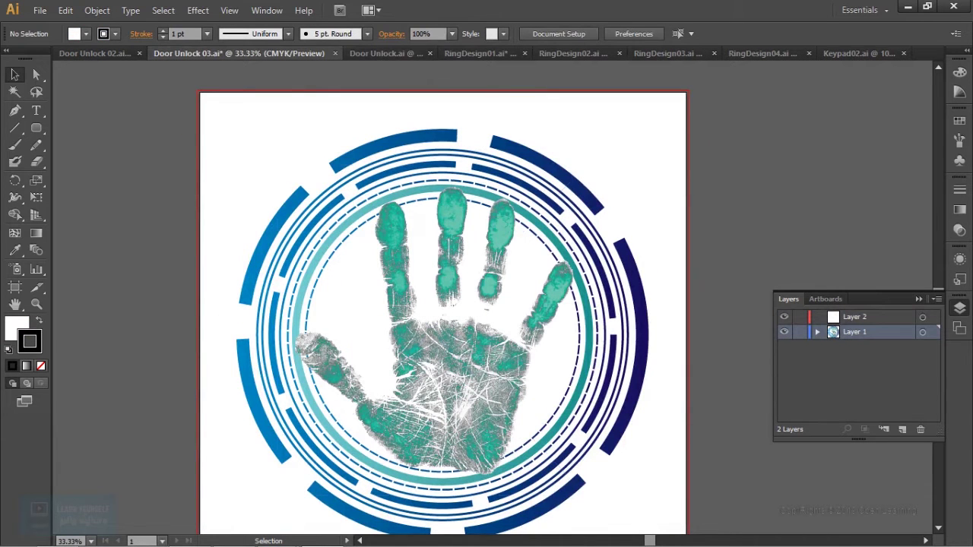
double_click(456, 342)
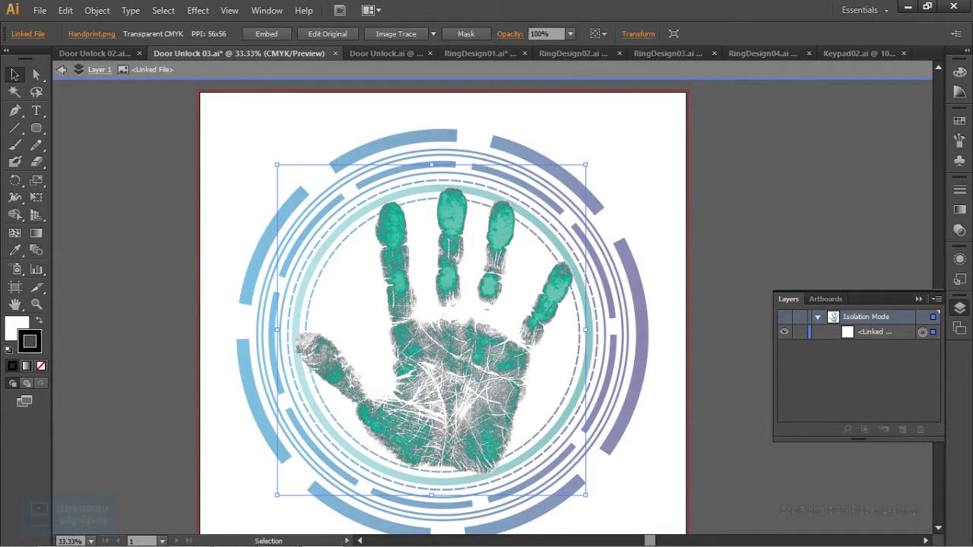
key(Escape)
click(395, 53)
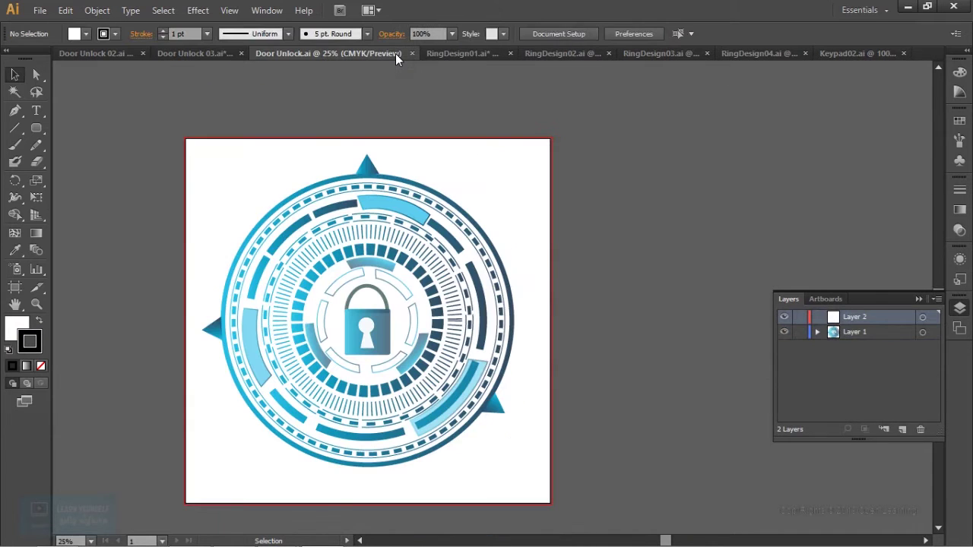
Step: Compare RingDesign01 and RingDesign02, inspecting RingDesign02's outer ring stroke colour
click(485, 60)
click(578, 58)
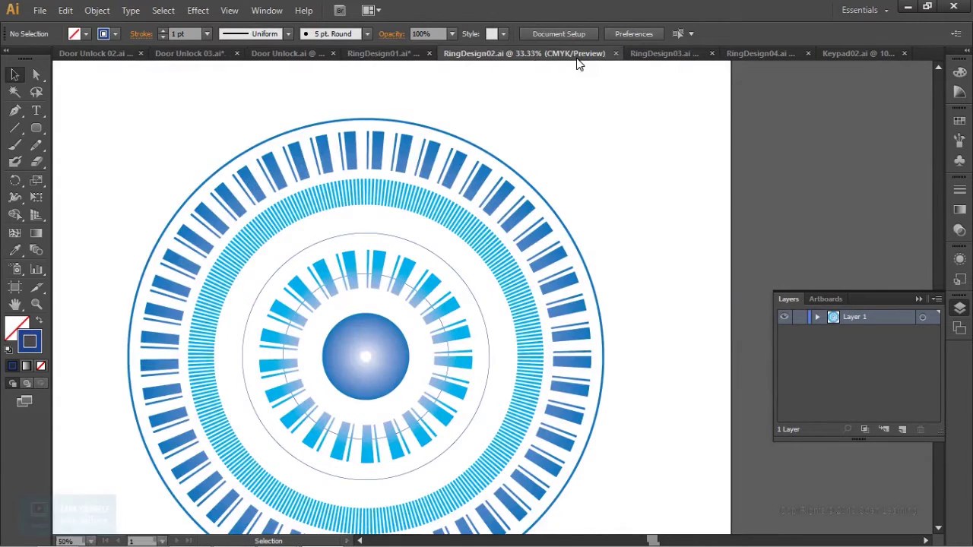
click(386, 54)
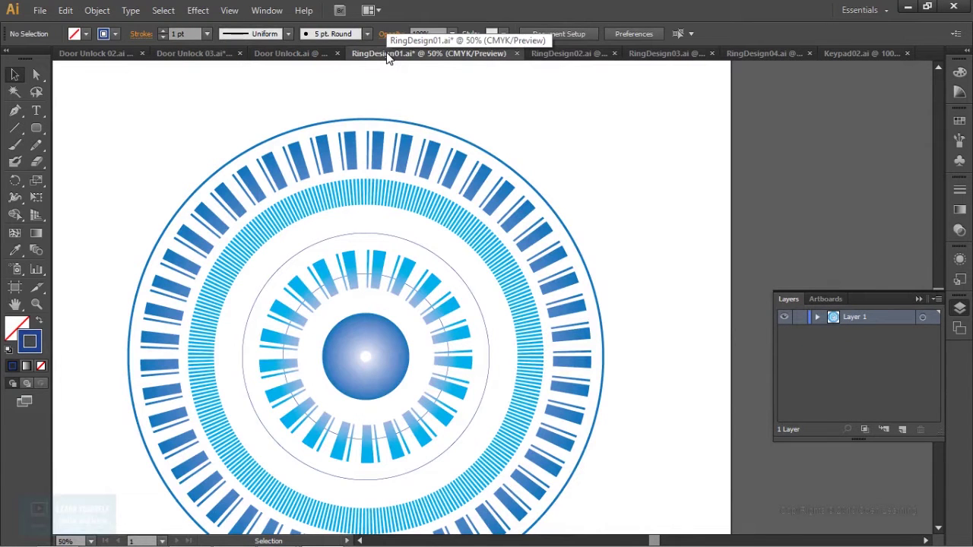
click(558, 57)
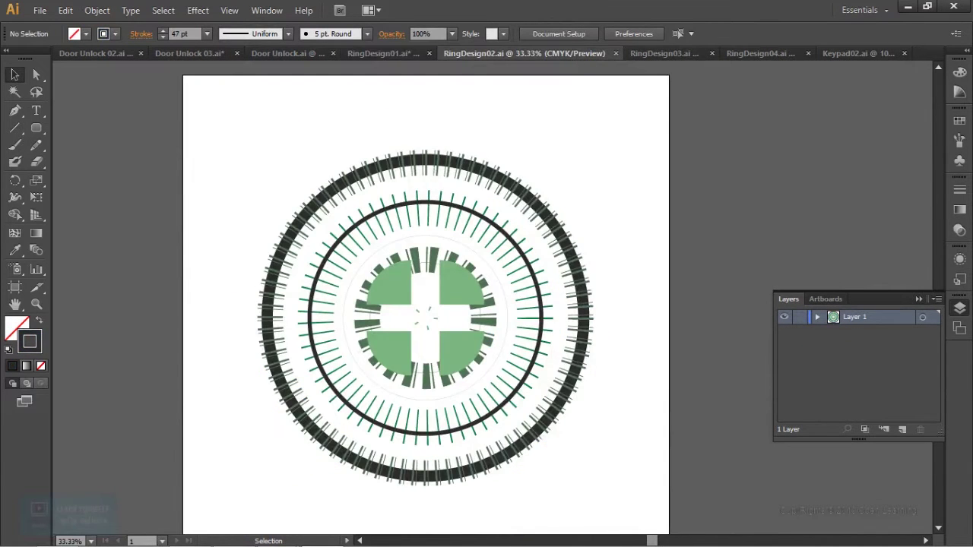
click(543, 208)
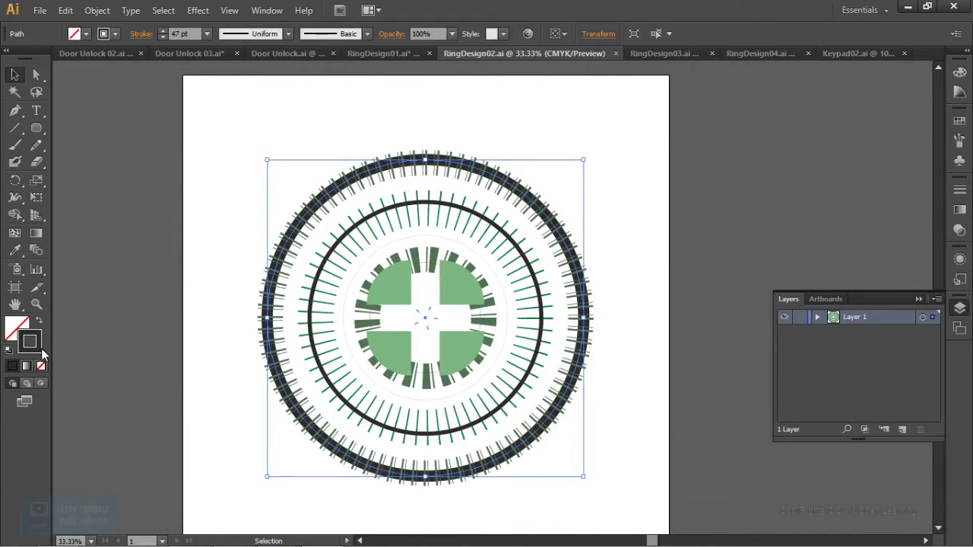
double_click(41, 347)
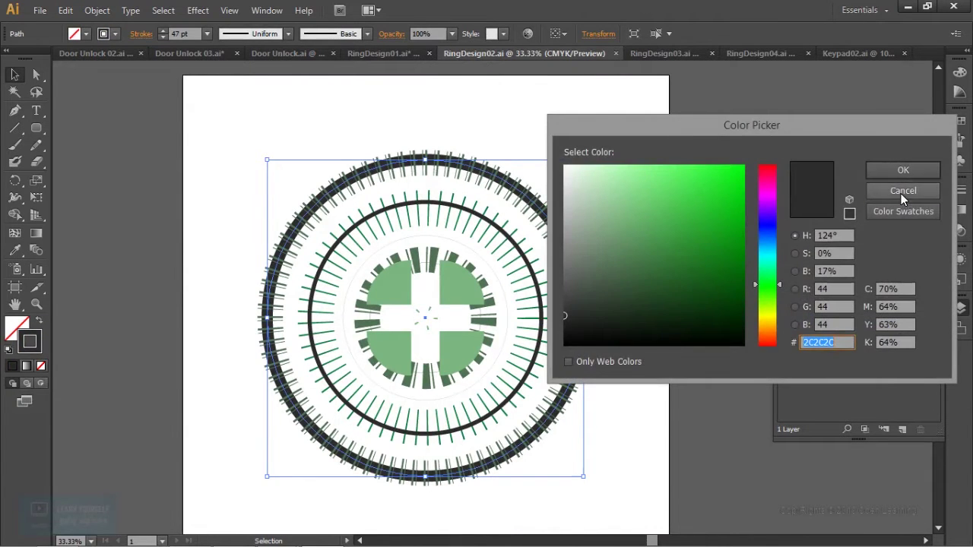
click(901, 193)
Step: Inspect the stroke colour of the padlock design's blue tick ring
click(266, 53)
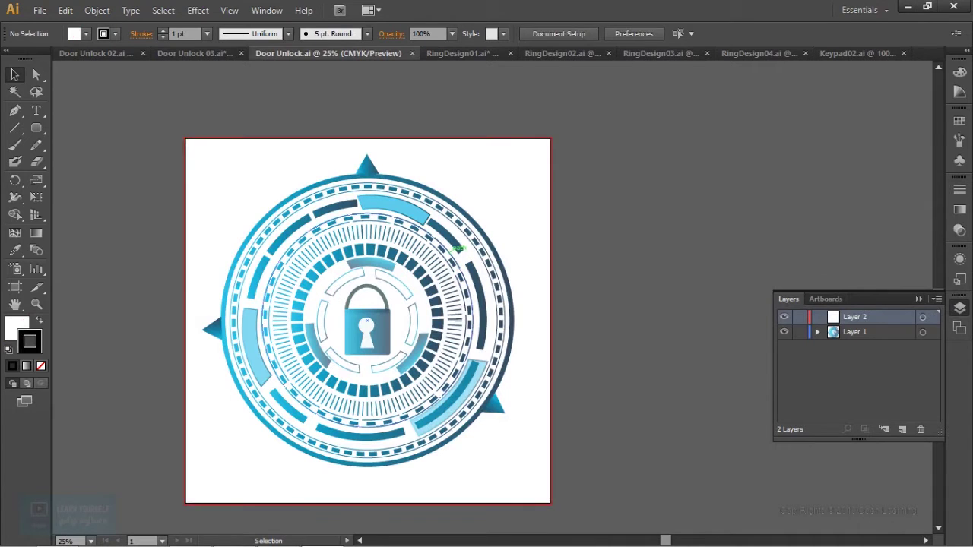
double_click(35, 348)
click(902, 192)
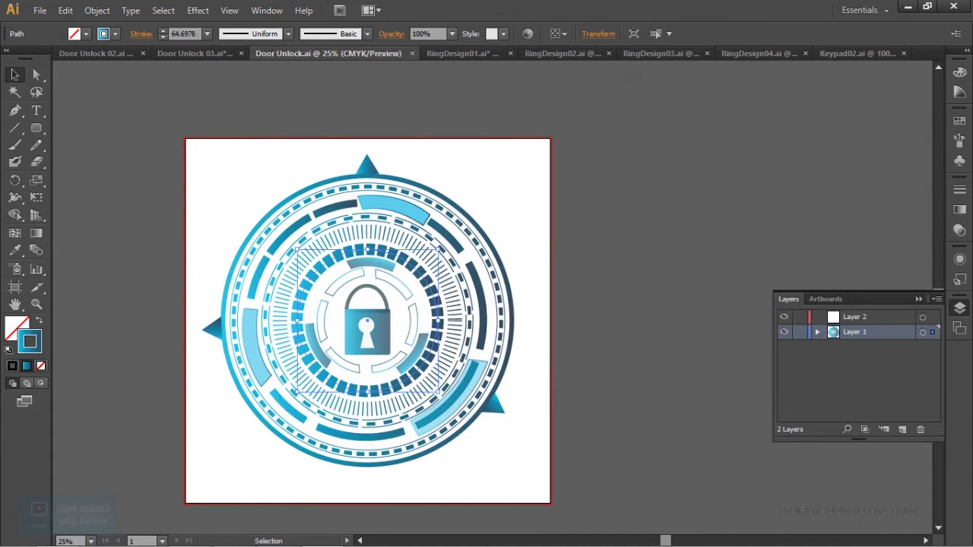
click(659, 52)
Step: Float RingDesign02 in its own window over the Door Unlock padlock design
drag(487, 53, 532, 140)
click(346, 54)
drag(632, 148, 576, 92)
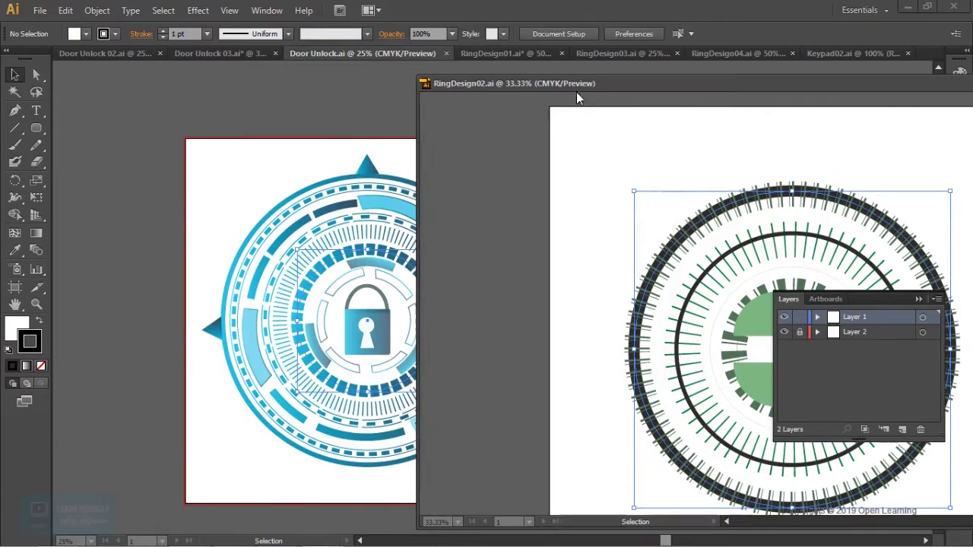
Step: Reposition and resize the floating RingDesign02 window with the whole ring in view
click(15, 250)
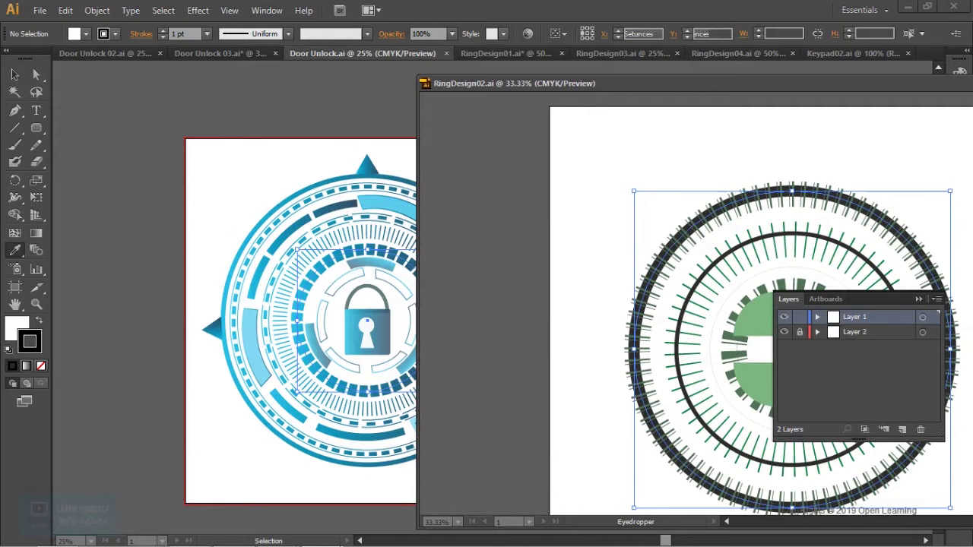
drag(664, 83, 595, 71)
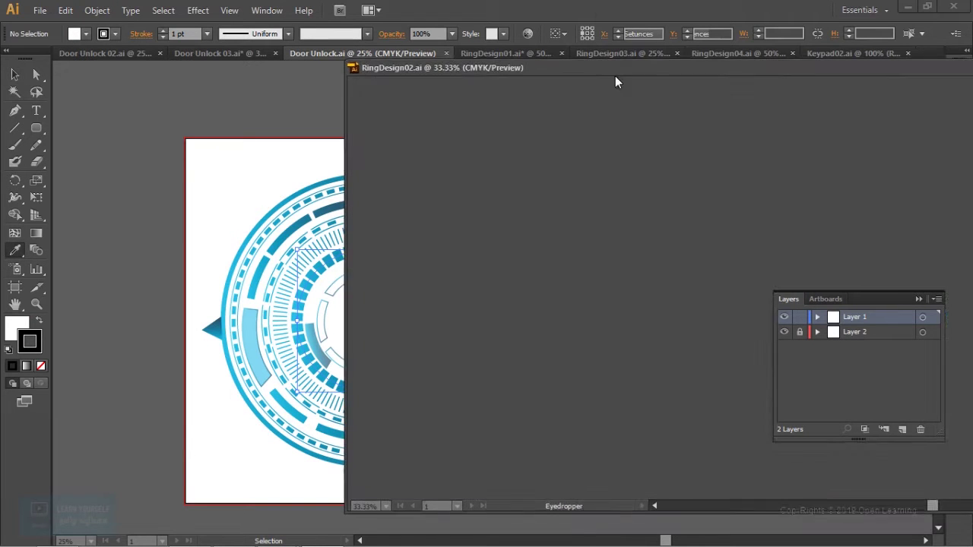
click(897, 193)
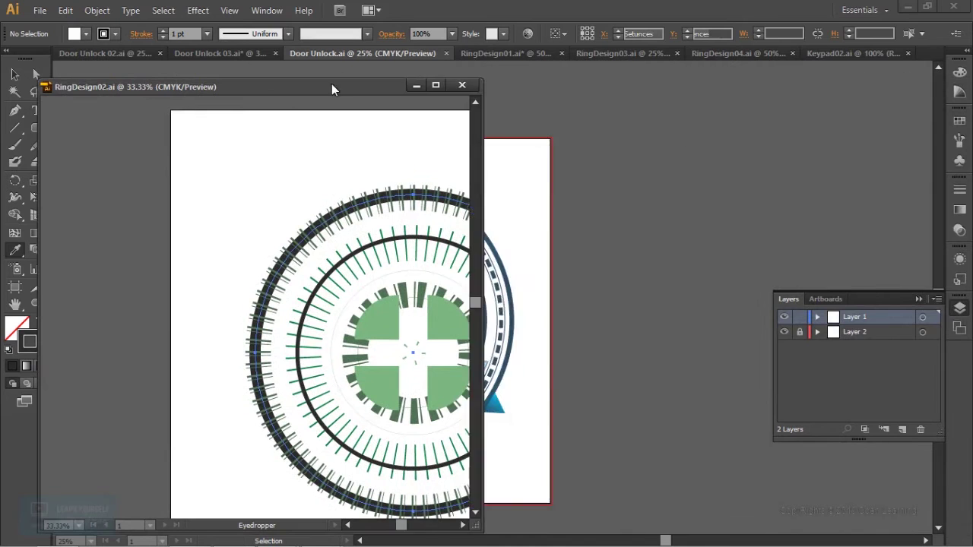
drag(331, 84, 422, 73)
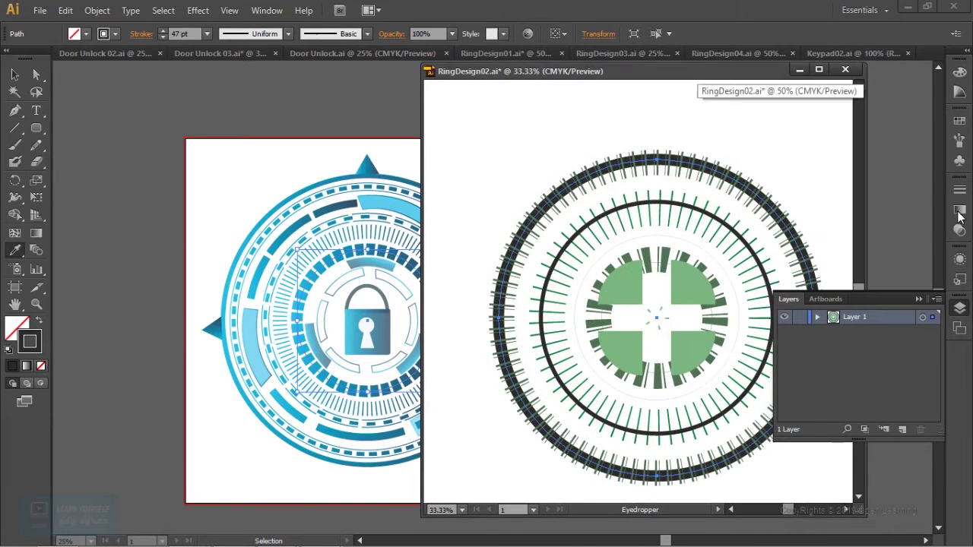
key(ctrl+F9)
Step: Give the outer ring a radial gradient with light-blue and blue stops
click(934, 198)
click(869, 229)
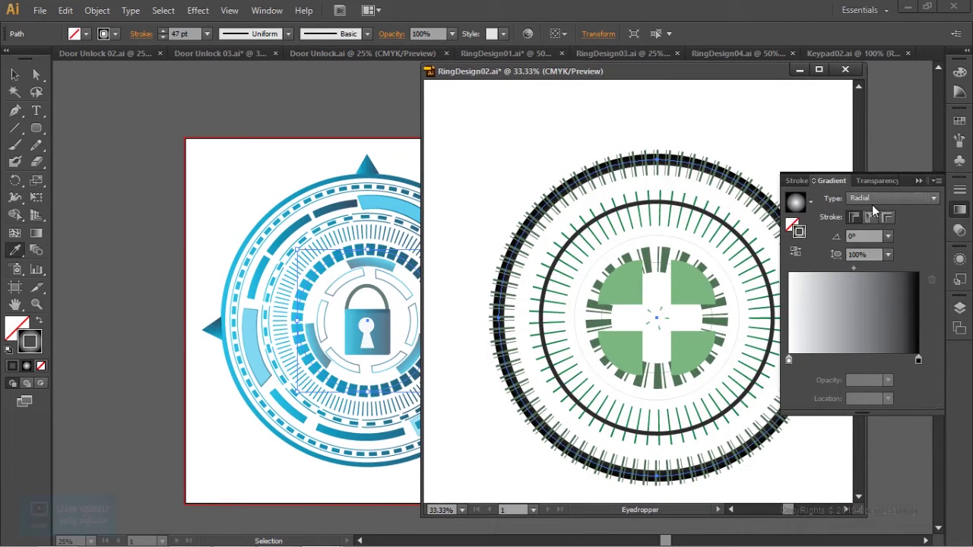
double_click(918, 360)
click(832, 415)
click(793, 414)
double_click(790, 359)
click(813, 414)
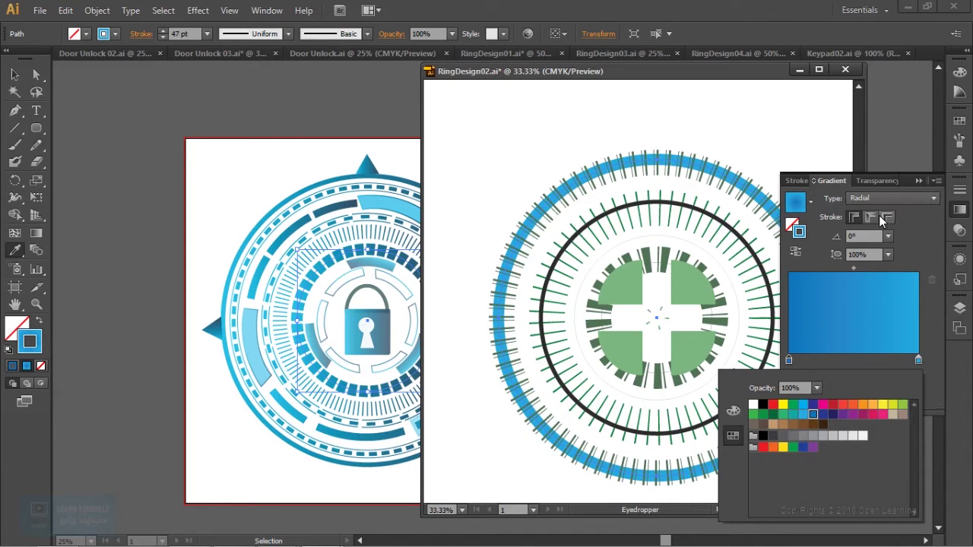
click(887, 198)
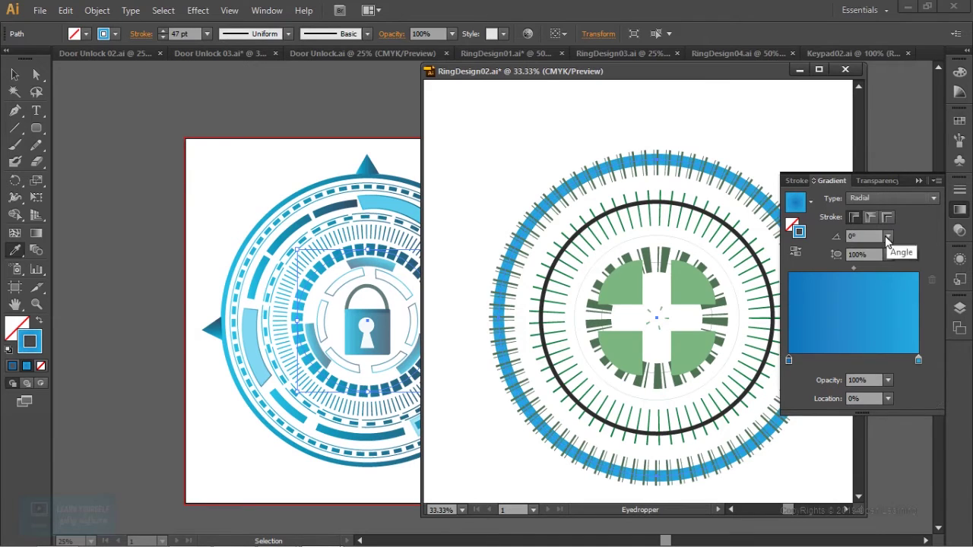
Step: Add a white middle stop near 23% to the outer ring's gradient
key(v)
key(ctrl+shift+a)
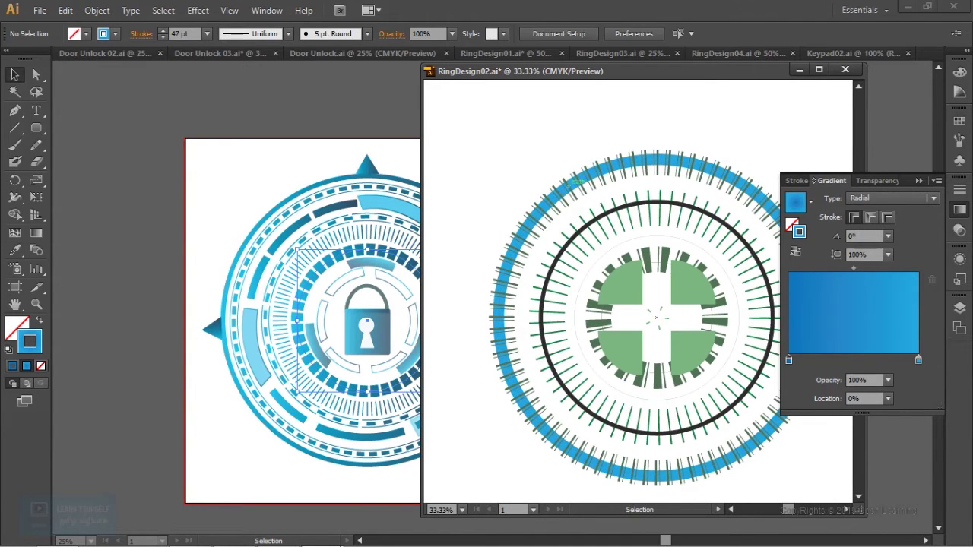
click(569, 182)
scroll(569, 197, up, 2)
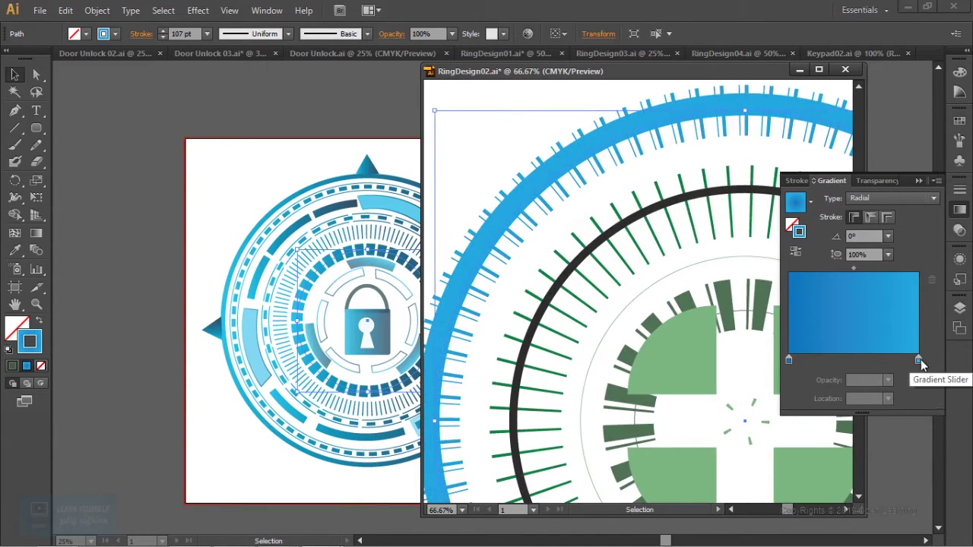
click(842, 360)
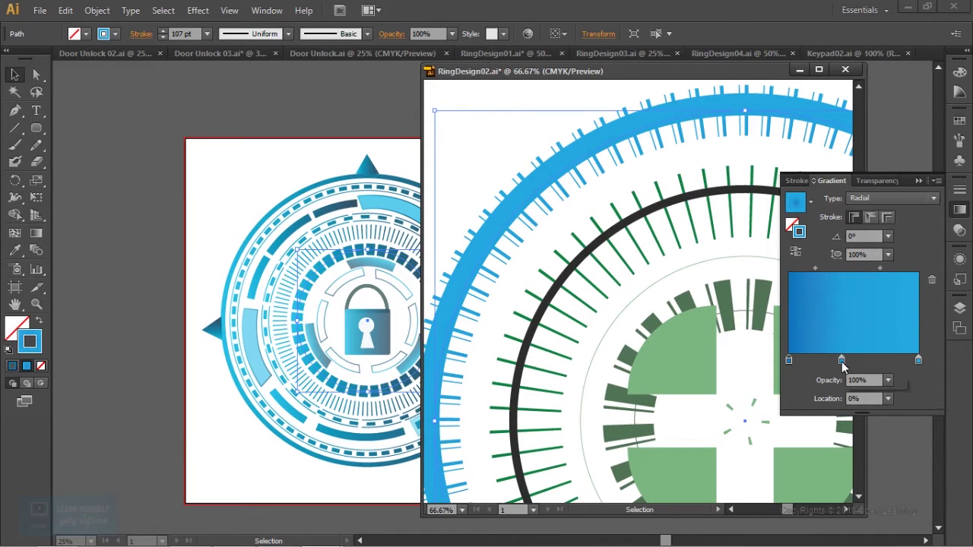
drag(842, 361, 819, 360)
double_click(819, 361)
click(753, 404)
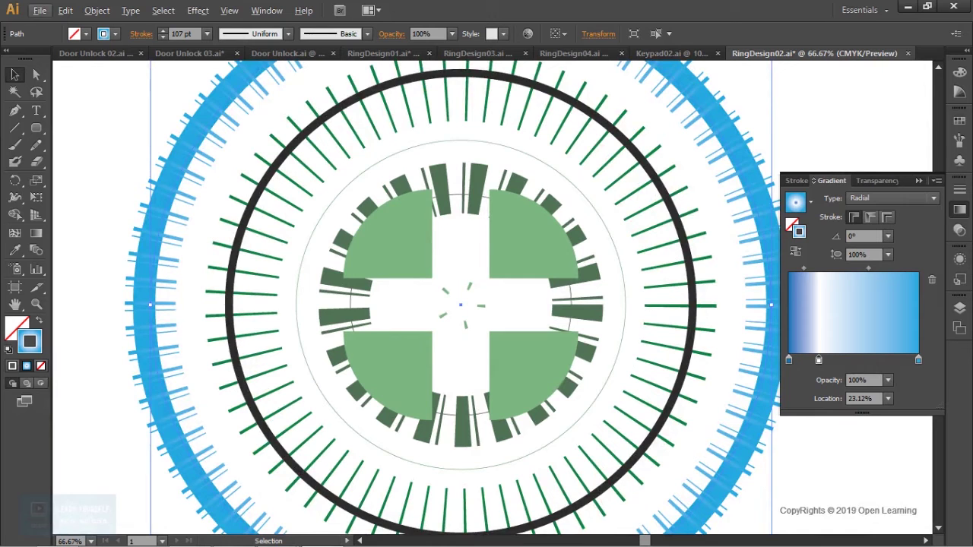
Step: Give the green tick ring a radial gradient, undoing an accidental blue fill
key(ctrl+shift+a)
scroll(258, 199, down, 1)
click(259, 199)
key(i)
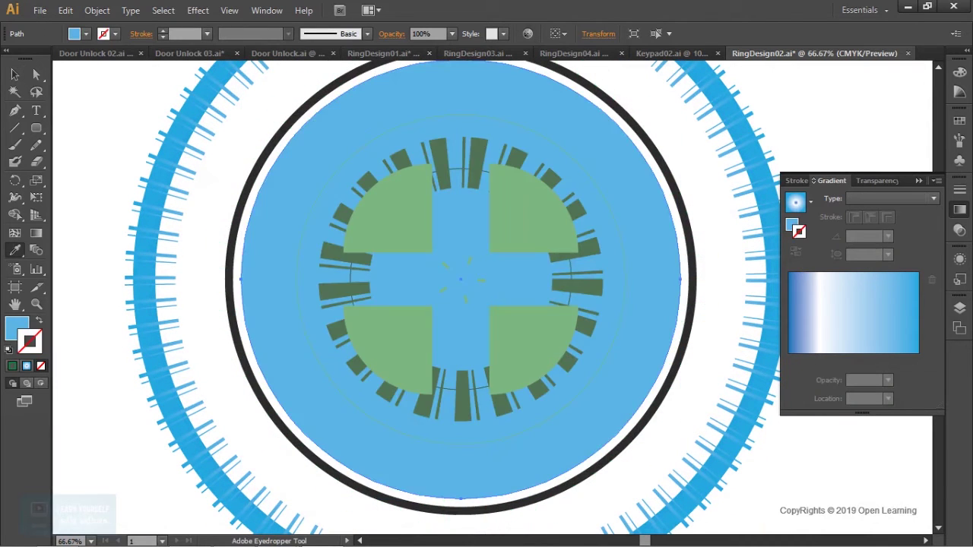
key(ctrl+z)
key(v)
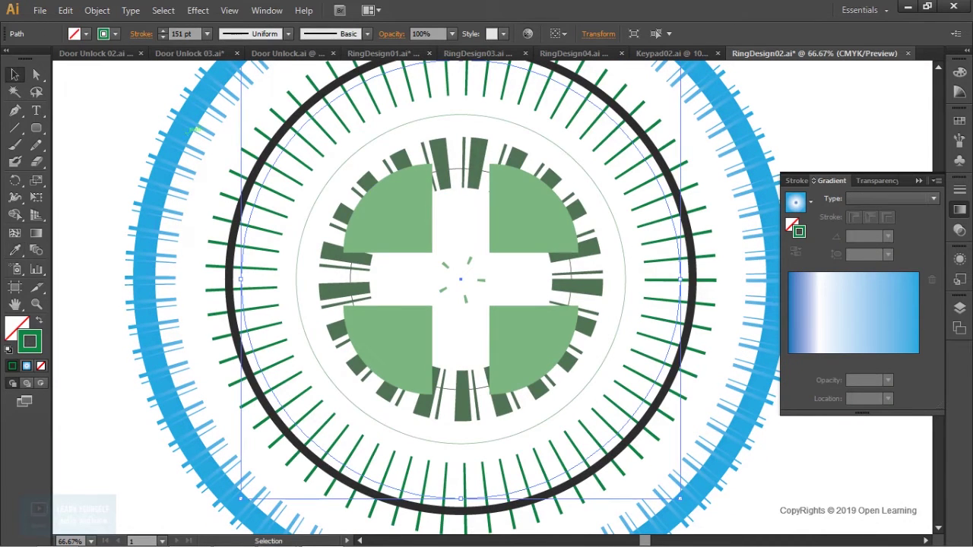
click(912, 198)
click(870, 229)
Step: Make the tick ring's left stop black at 80.11%, removing the white middle stop
click(789, 360)
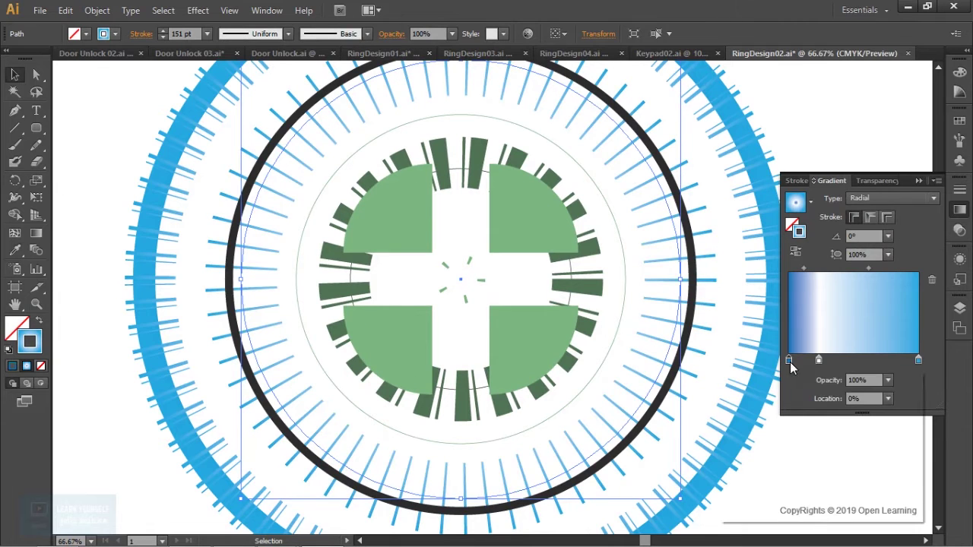
double_click(788, 361)
click(763, 404)
drag(818, 361, 818, 410)
drag(789, 361, 892, 361)
Step: Apply a radial gradient to the inner tick ring
key(ctrl+shift+a)
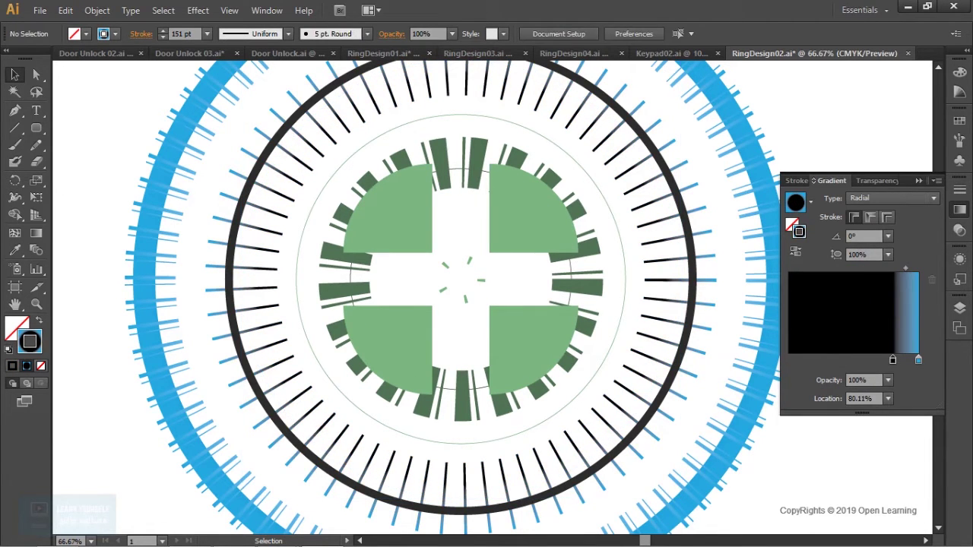
click(597, 288)
click(913, 198)
click(890, 227)
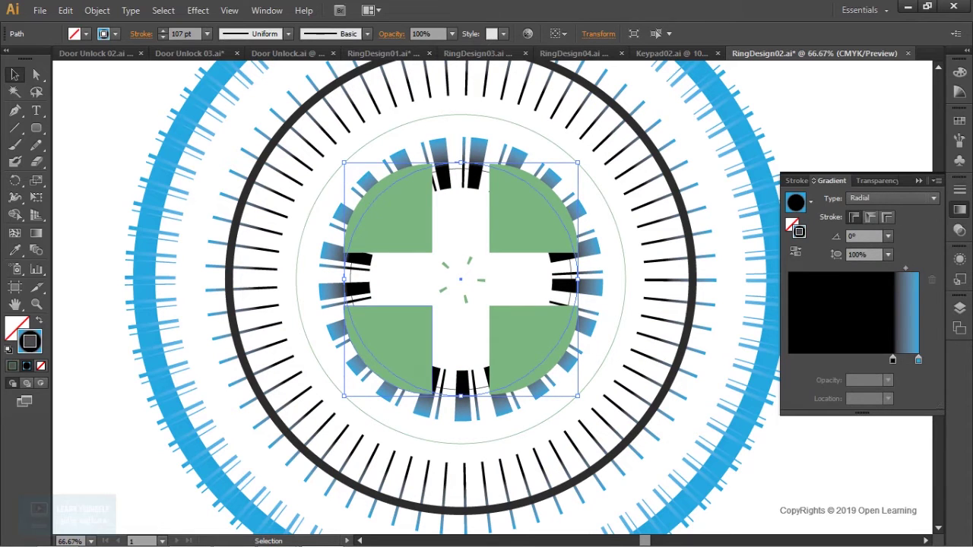
Step: Try a blue-violet stroke gradient on the green quarters, then revert to solid green
click(532, 342)
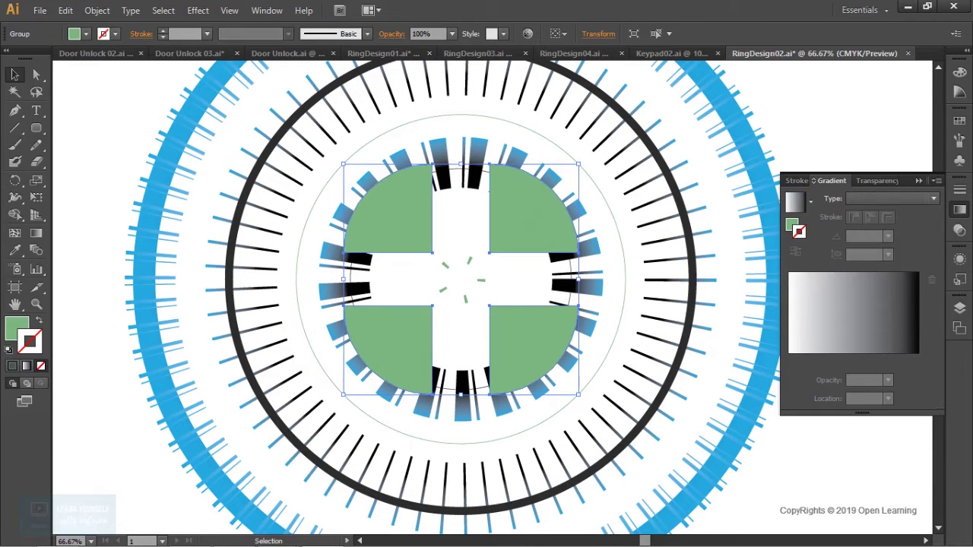
key(x)
key(period)
double_click(919, 360)
click(851, 407)
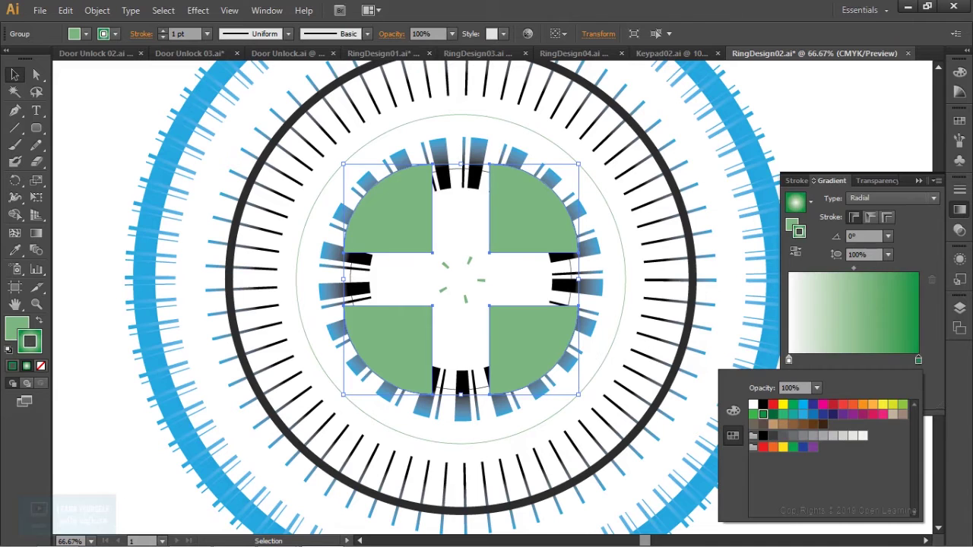
click(889, 407)
key(Return)
click(40, 321)
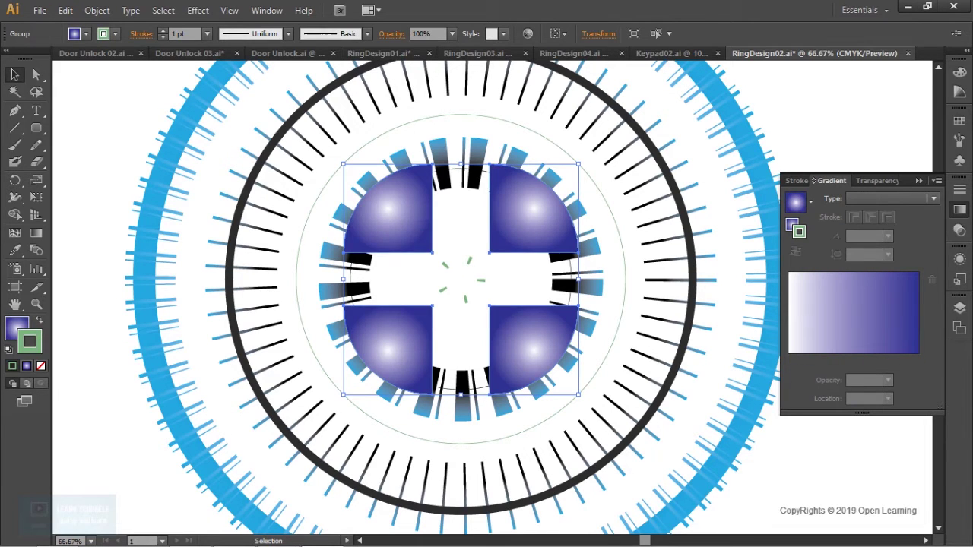
click(40, 320)
click(13, 366)
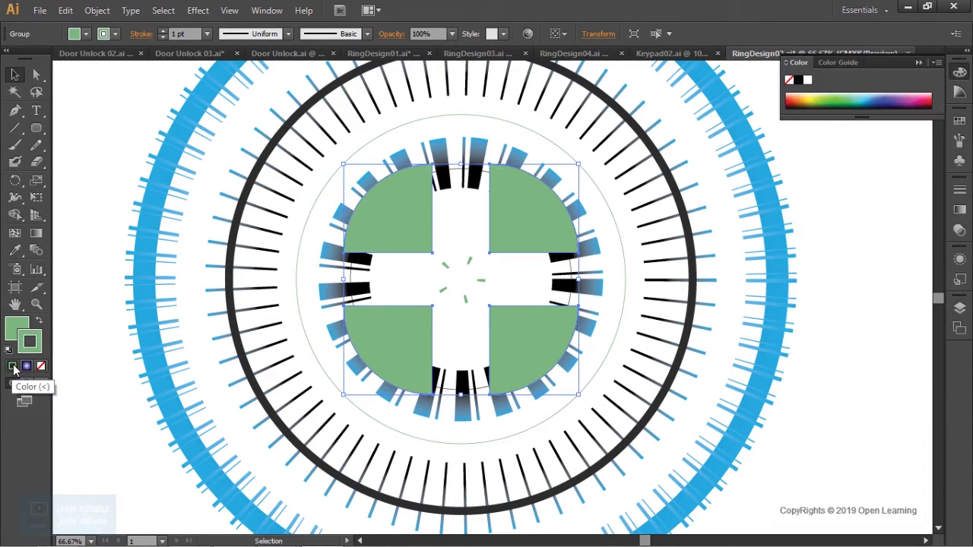
Step: Fill the four cross quarters solid blue
double_click(18, 327)
drag(775, 256, 768, 212)
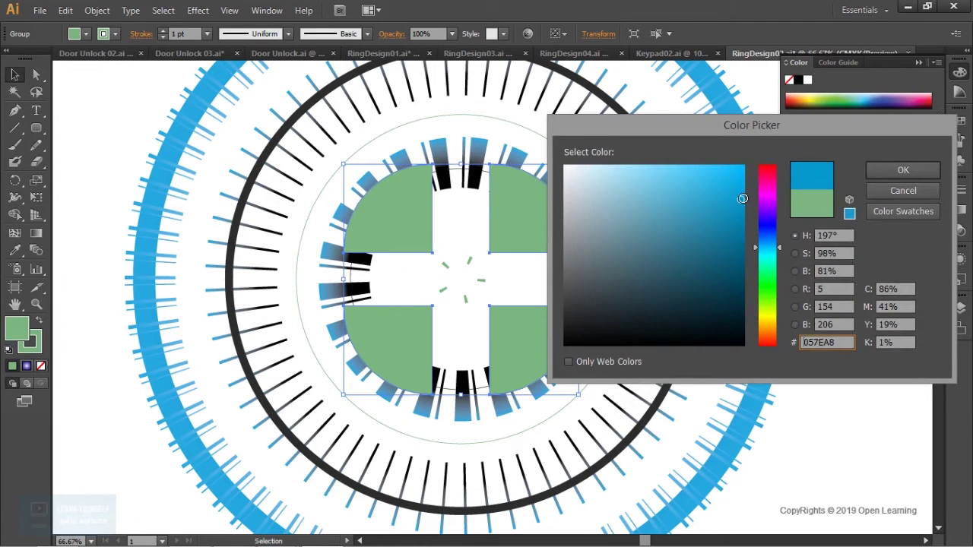
click(904, 169)
key(ctrl+shift+a)
Step: Give the small centre circle a radial gradient with a cyan right stop
double_click(477, 277)
click(959, 210)
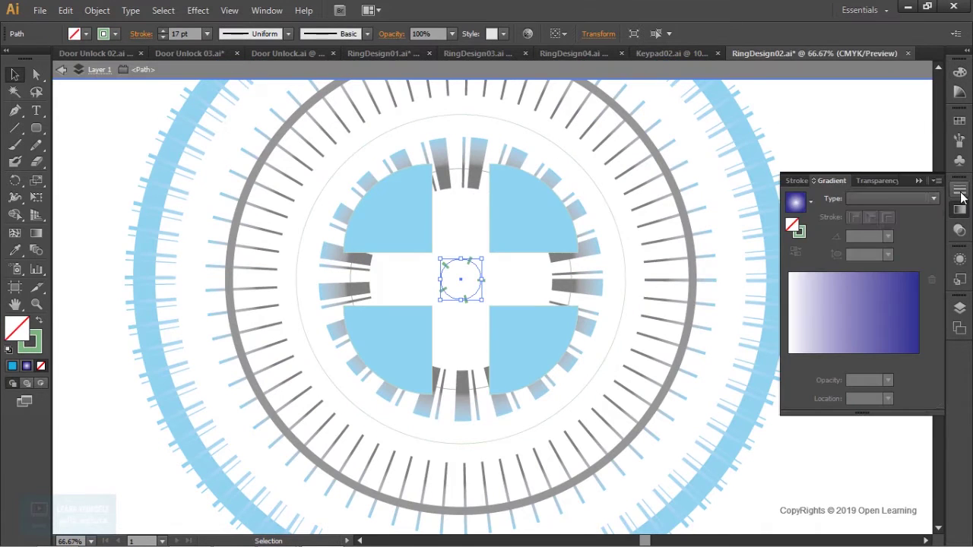
click(854, 301)
click(919, 360)
double_click(919, 361)
click(831, 404)
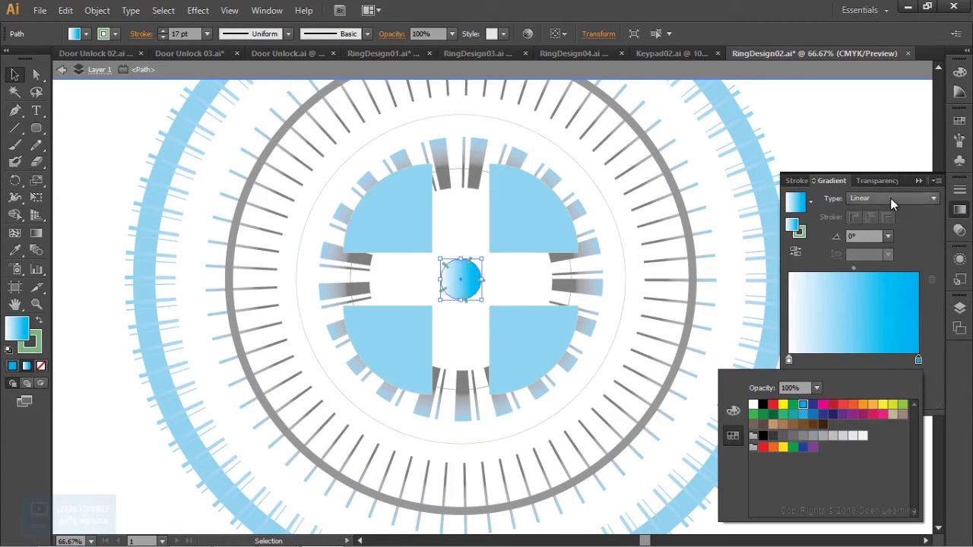
click(890, 197)
click(882, 228)
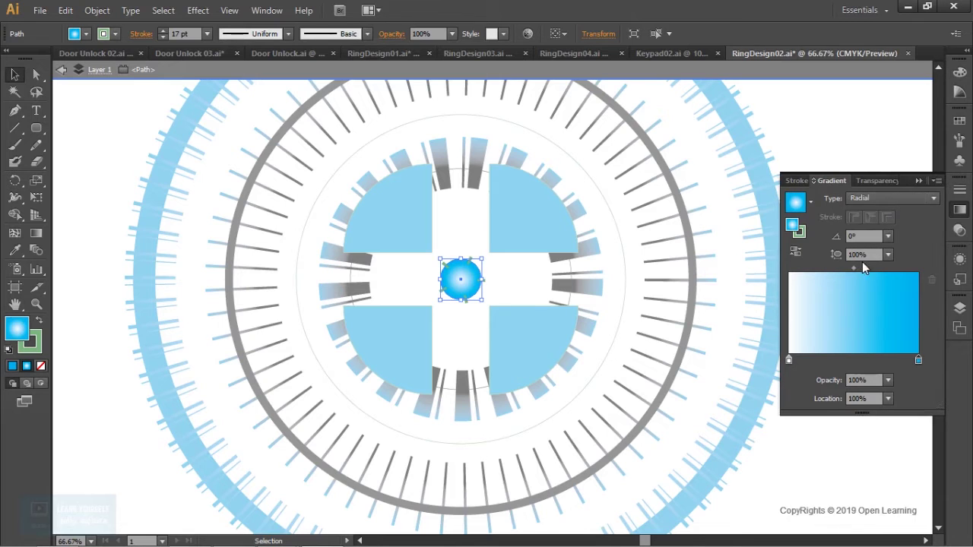
Step: Make the centre circle's left stop black and add a stop at 13.44%
double_click(789, 361)
click(763, 405)
click(880, 348)
drag(805, 360, 759, 371)
click(805, 361)
key(ctrl+shift+a)
key(ctrl+minus)
key(ctrl+minus)
key(ctrl+minus)
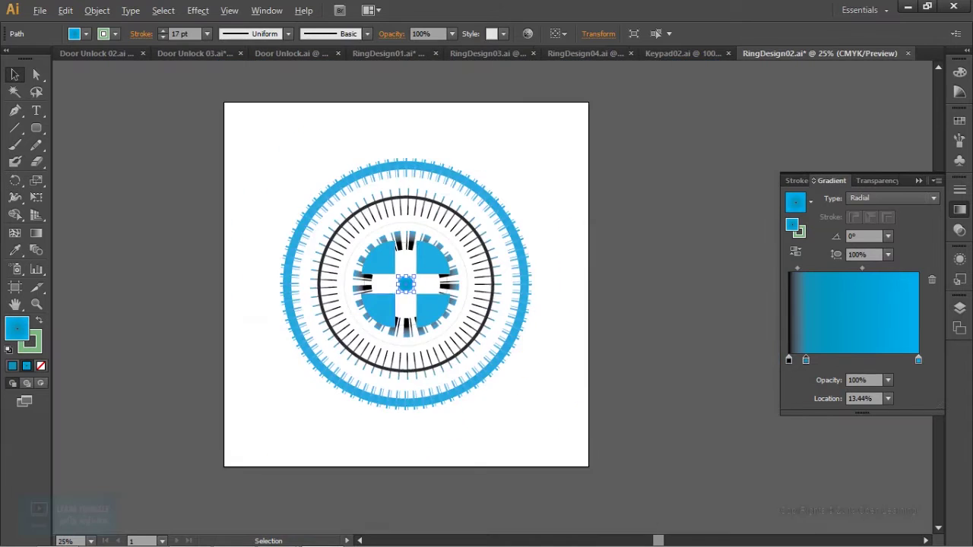
Step: Browse Keypad02, RingDesign02 and Door Unlock 02, then view the whole Door Unlock 03 artboard
click(682, 53)
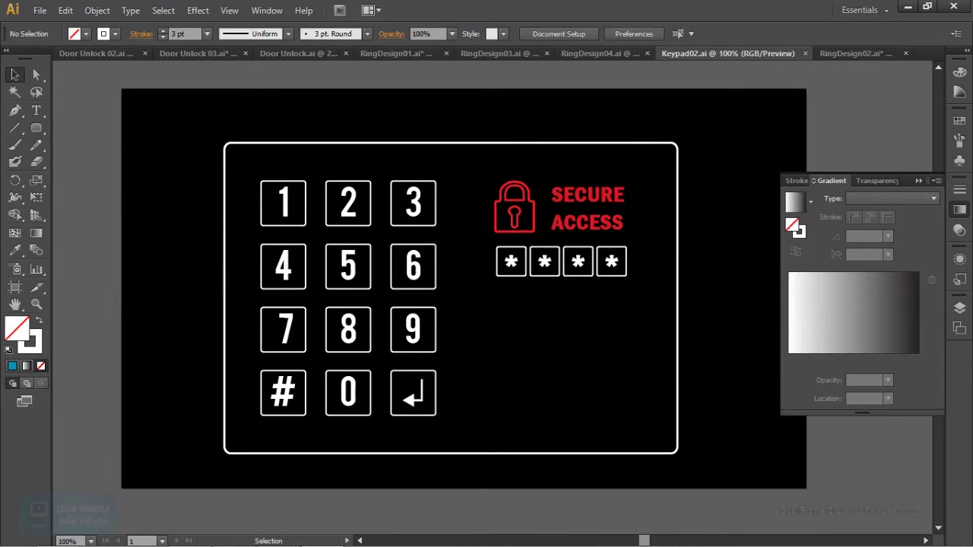
click(855, 52)
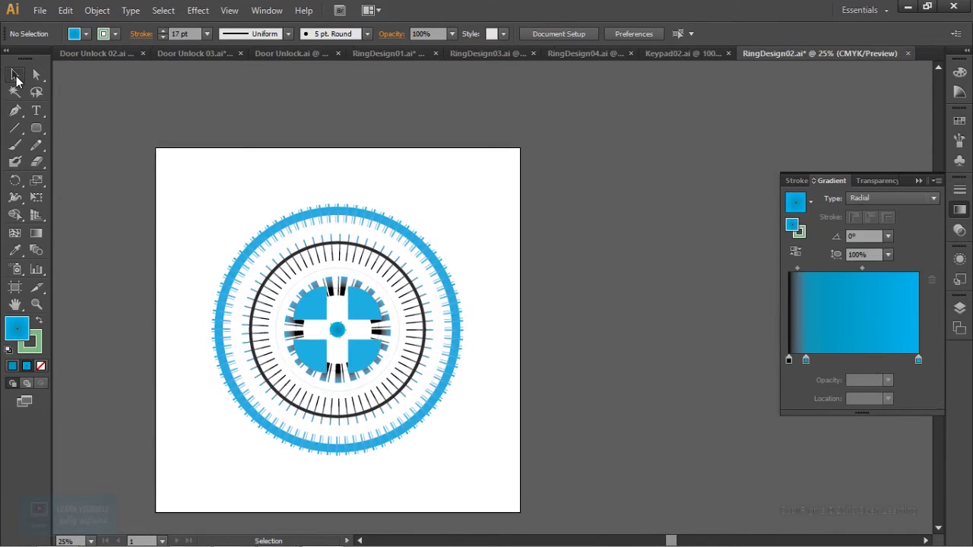
click(85, 51)
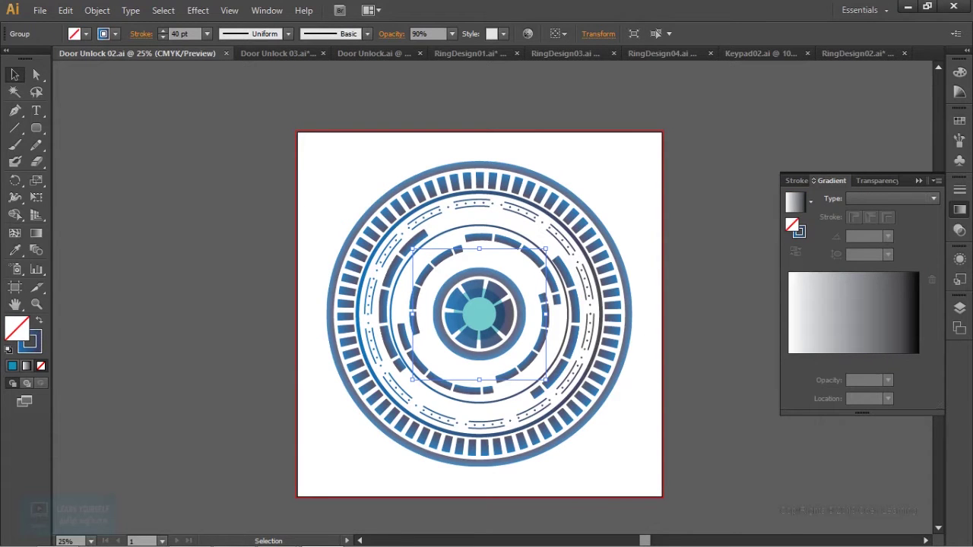
click(257, 55)
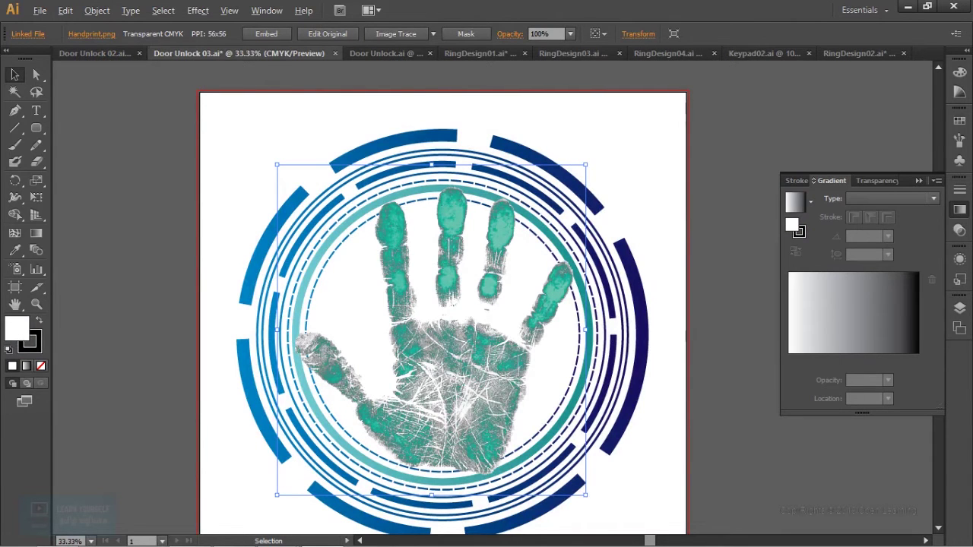
key(ctrl+equal)
key(ctrl+minus)
key(ctrl+minus)
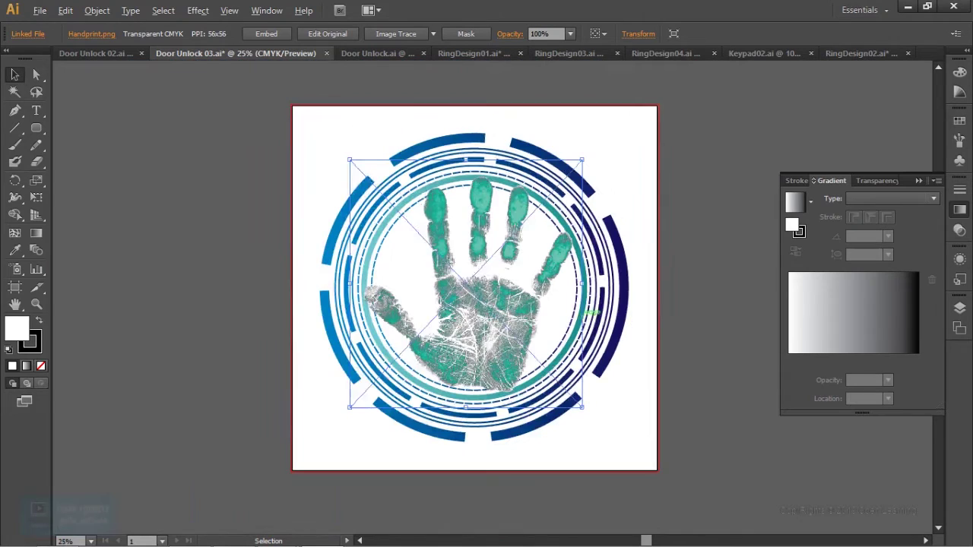
Step: Delete the empty Layer 2 and create a fresh layer above Layer 1
click(961, 308)
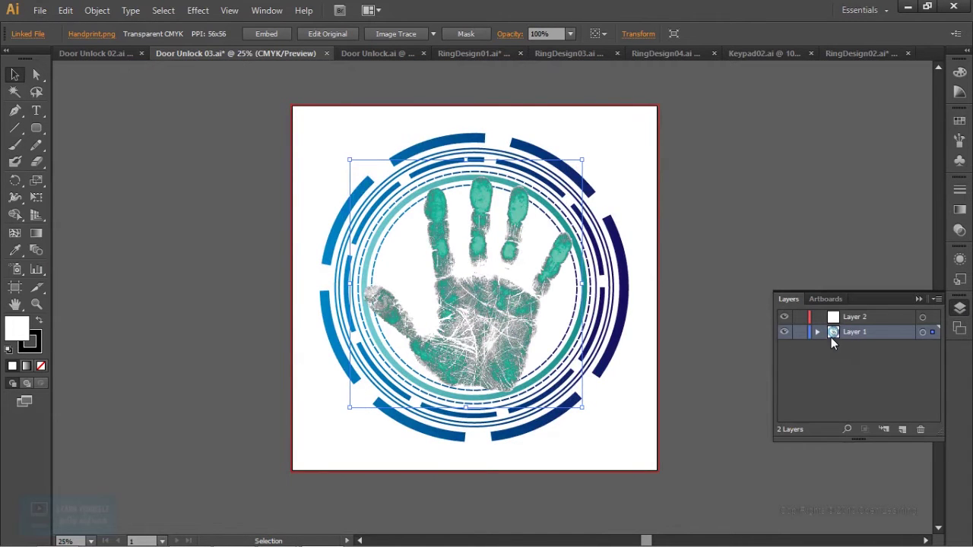
click(784, 333)
click(784, 317)
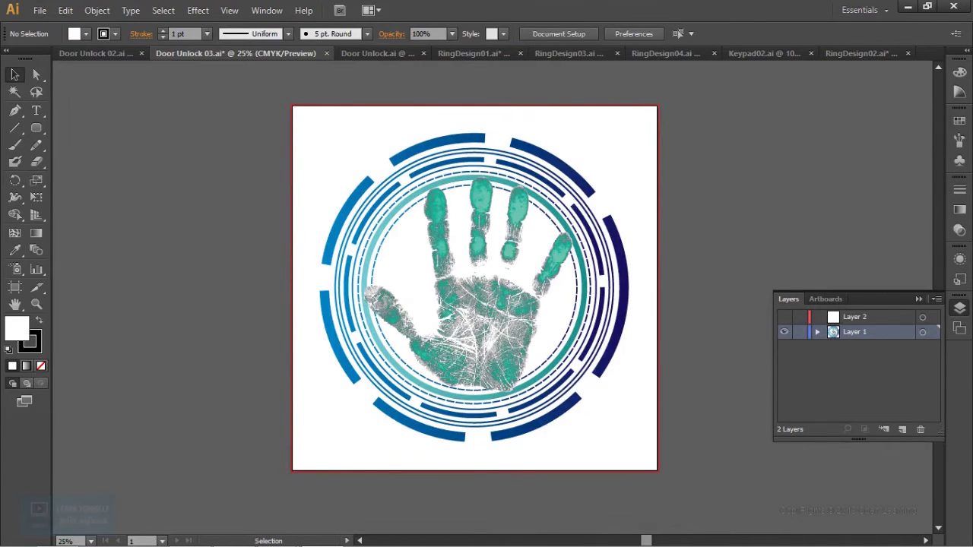
click(863, 317)
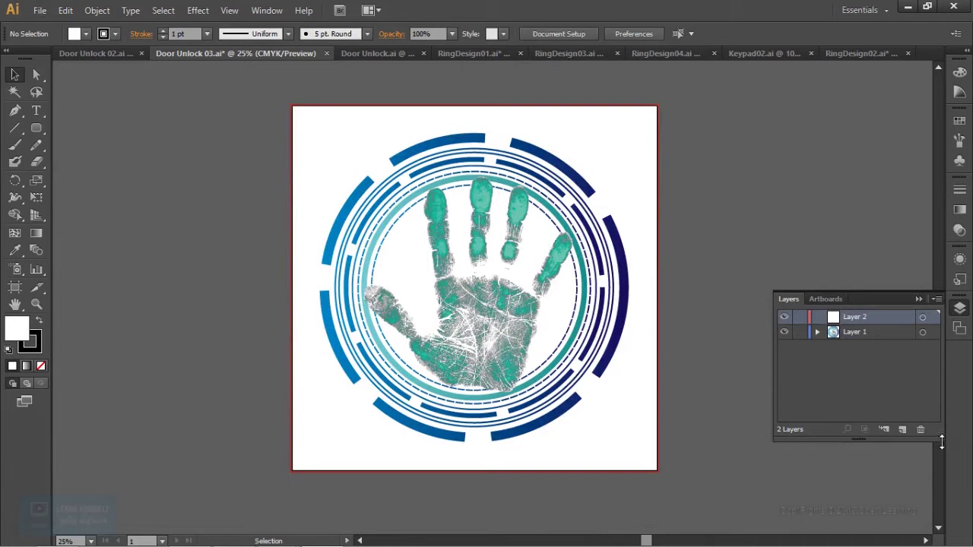
click(920, 429)
click(875, 371)
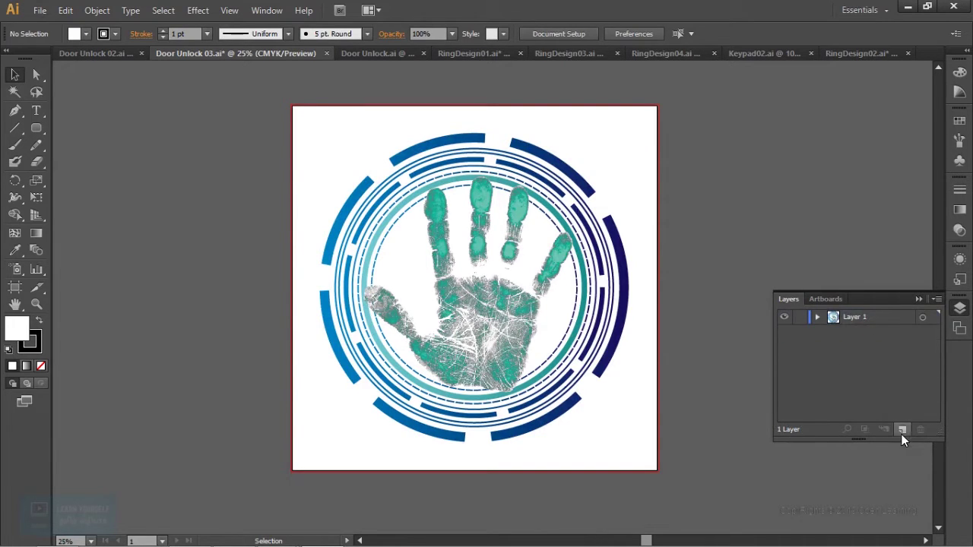
click(901, 431)
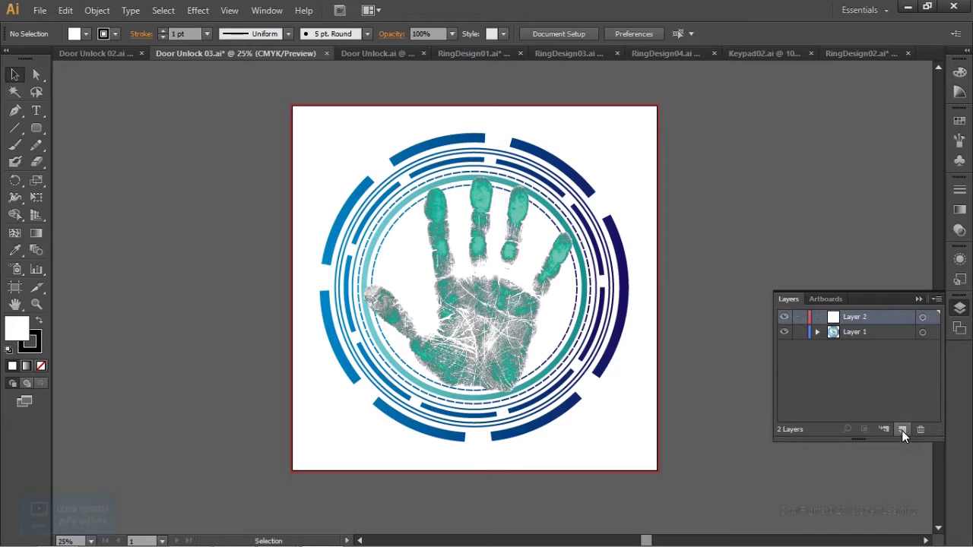
Step: Move the outer ring pieces from Layer 1 onto Layer 2 and hide them
click(622, 314)
scroll(623, 313, up, 2)
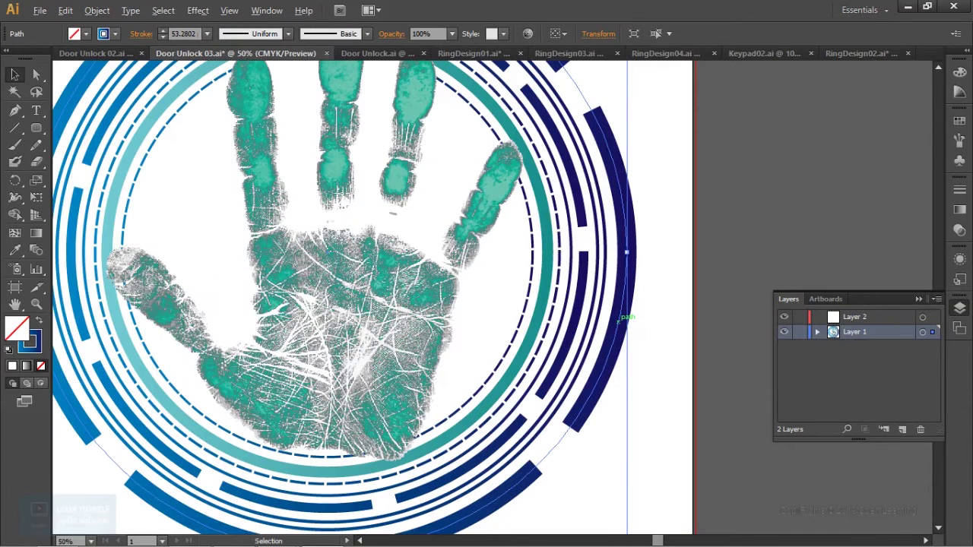
scroll(622, 320, down, 1)
key(alt)
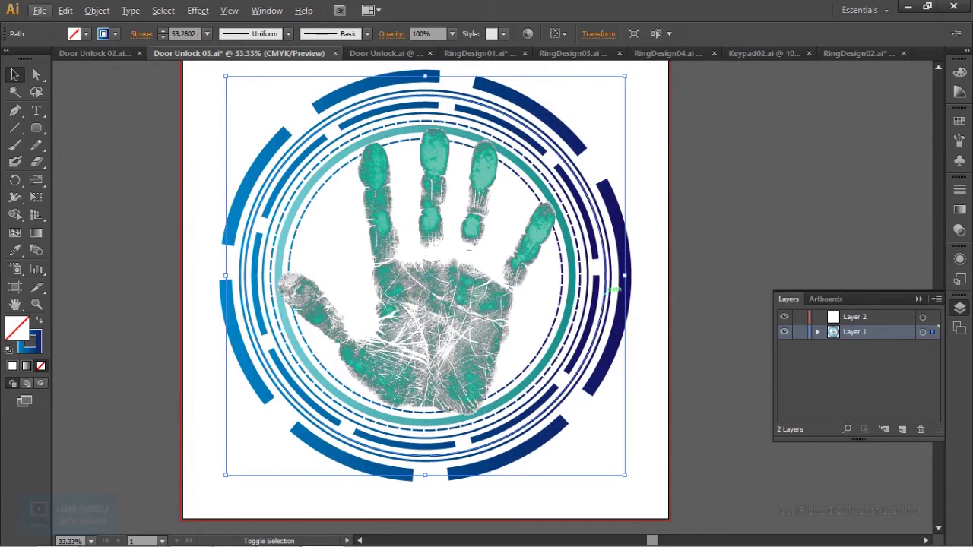
key(ctrl+a)
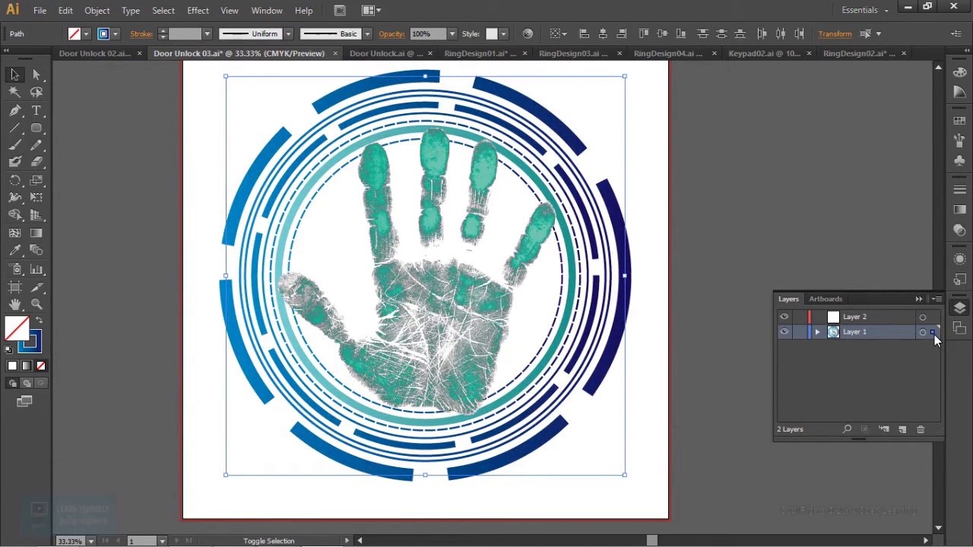
drag(934, 333, 932, 318)
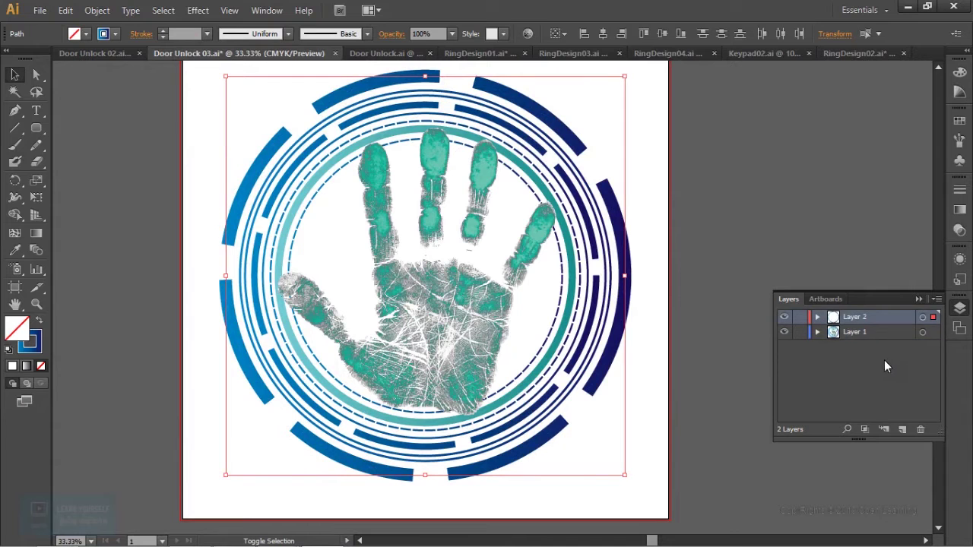
key(Delete)
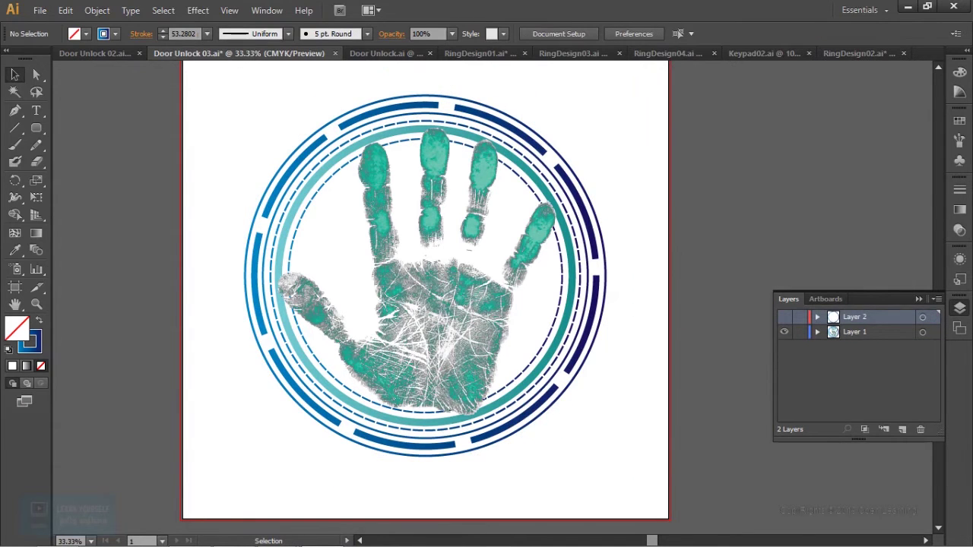
Step: Move the outer blue rings onto a new hidden Layer 3 and add Layer 4
click(900, 431)
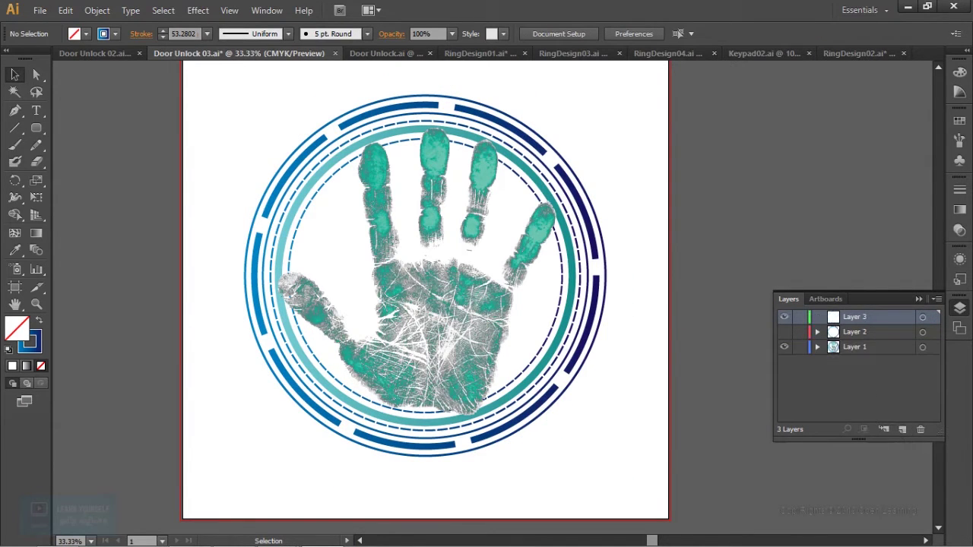
click(922, 347)
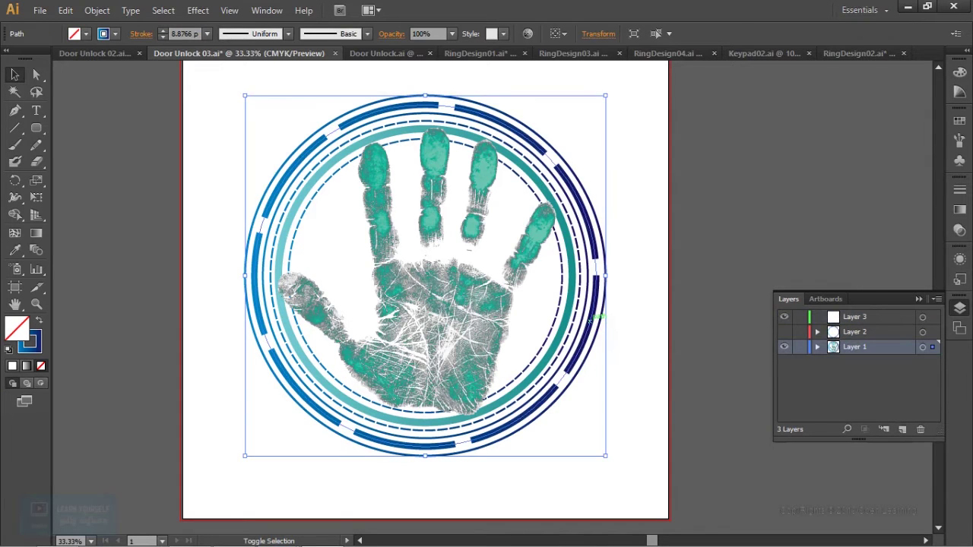
drag(592, 319, 593, 307)
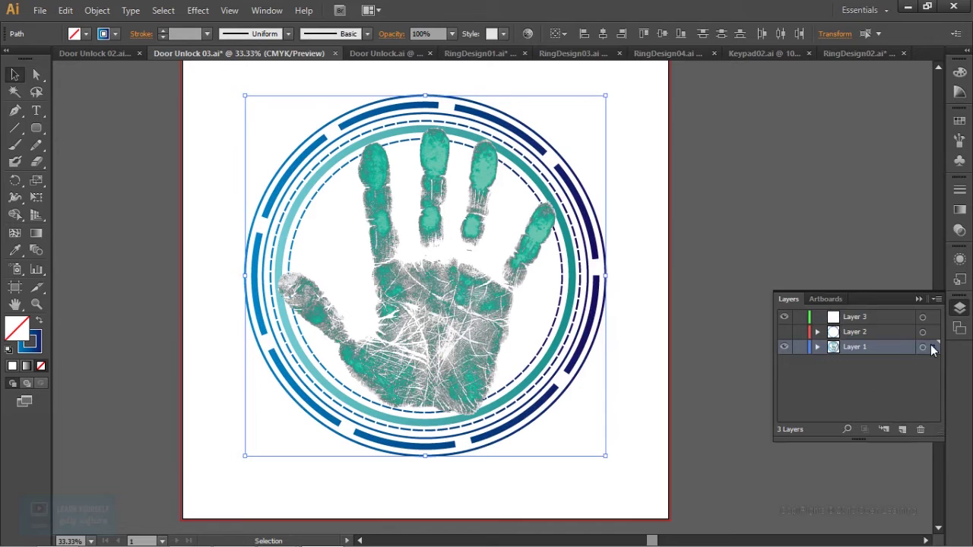
drag(934, 348, 933, 317)
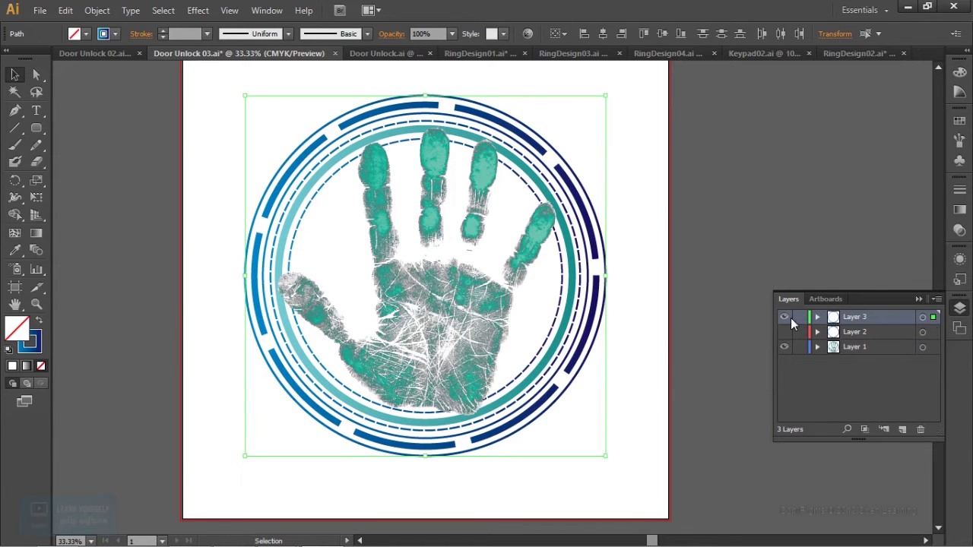
key(Delete)
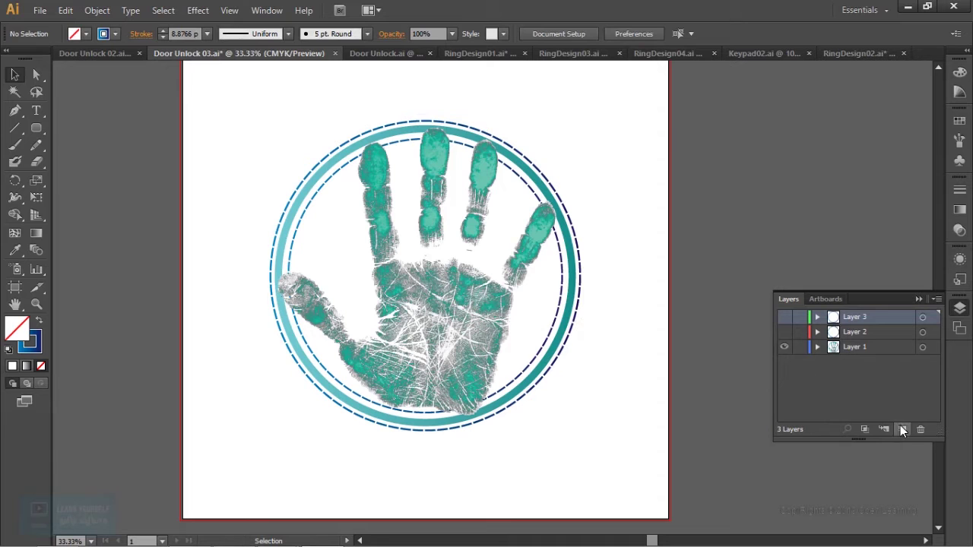
click(902, 430)
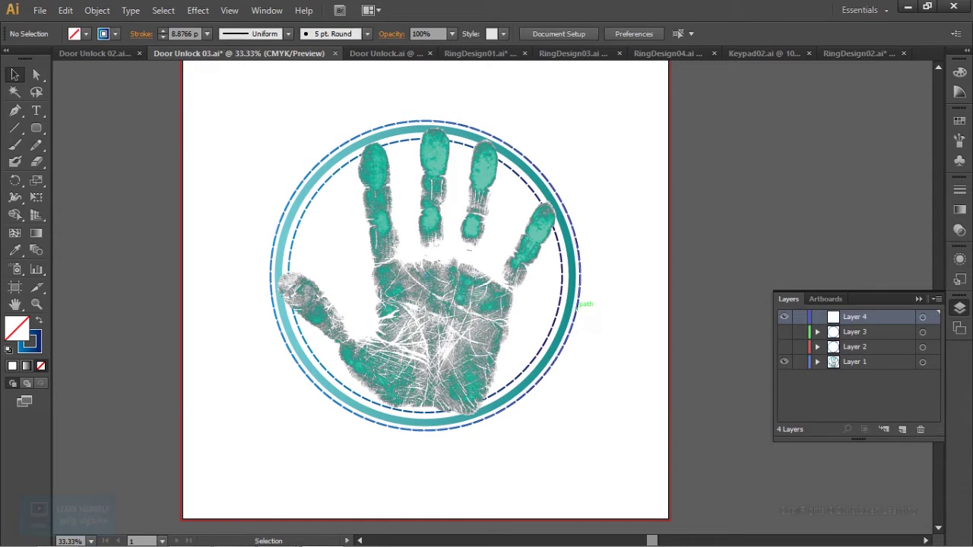
Step: Select the handprint image on its own, undoing an extra Layer 4
click(922, 362)
key(ctrl+a)
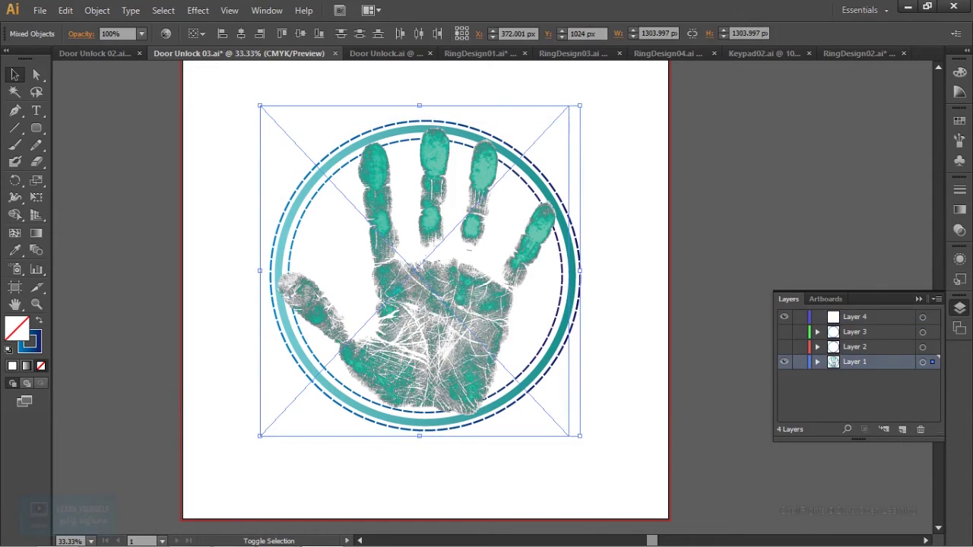
key(ctrl+plus)
key(ctrl+plus)
key(ctrl+z)
key(ctrl+z)
key(ctrl+z)
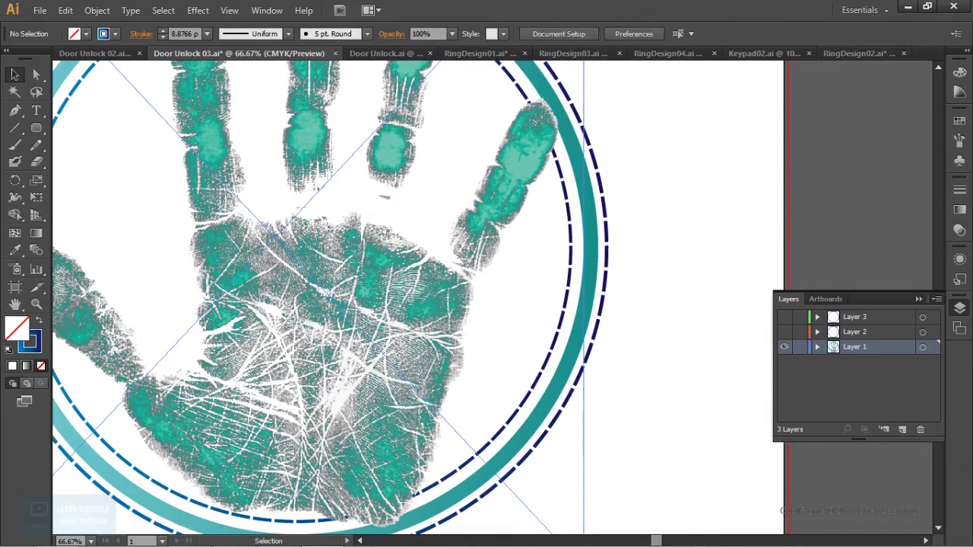
click(922, 347)
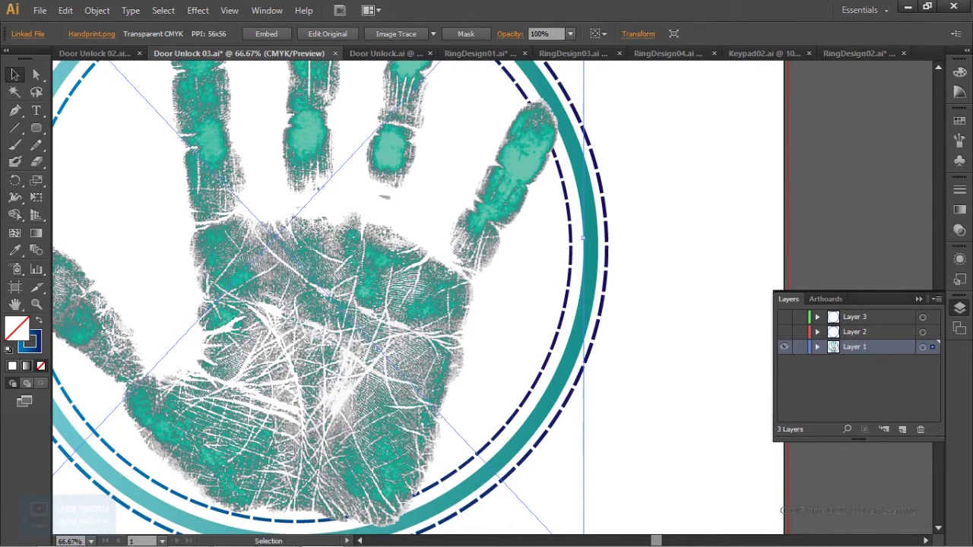
scroll(583, 237, down, 2)
key(ctrl+shift+a)
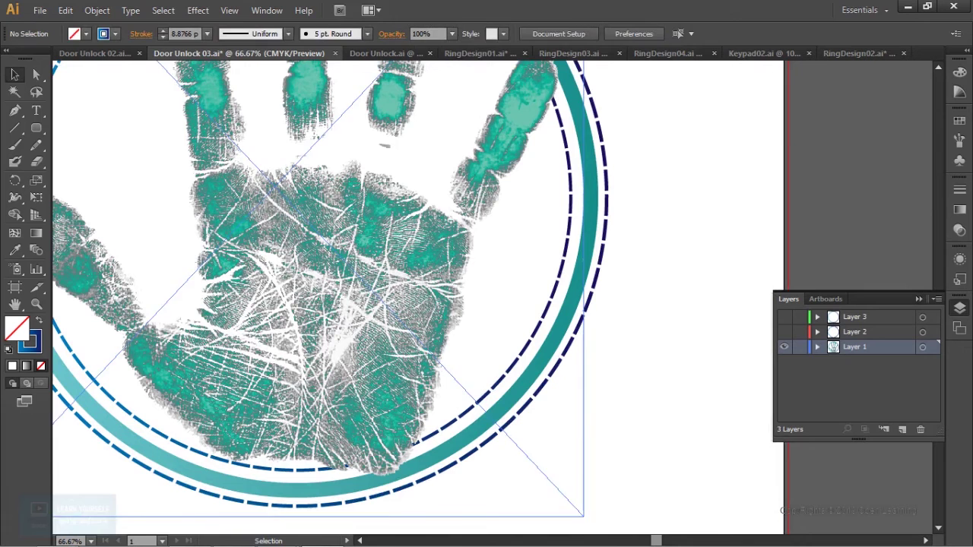
click(606, 254)
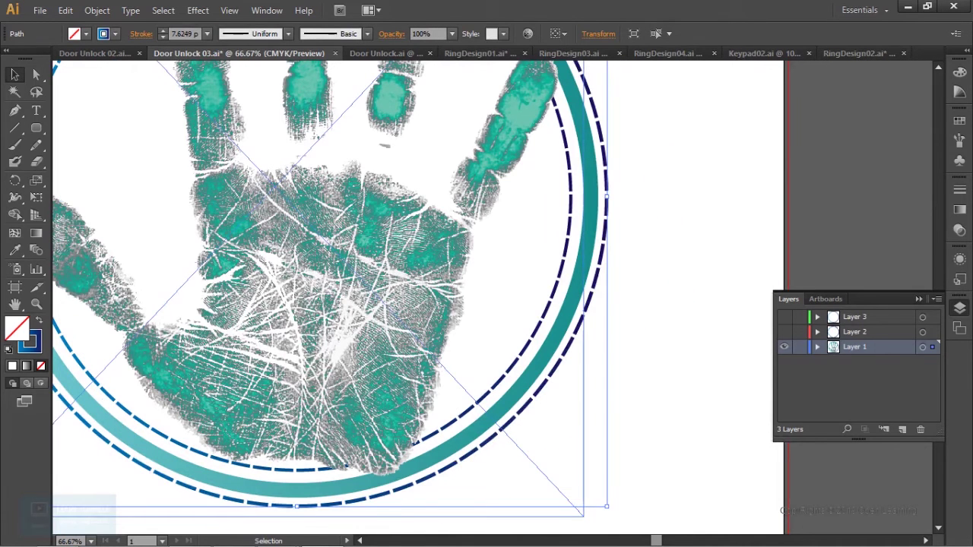
key(ctrl+shift+a)
click(327, 304)
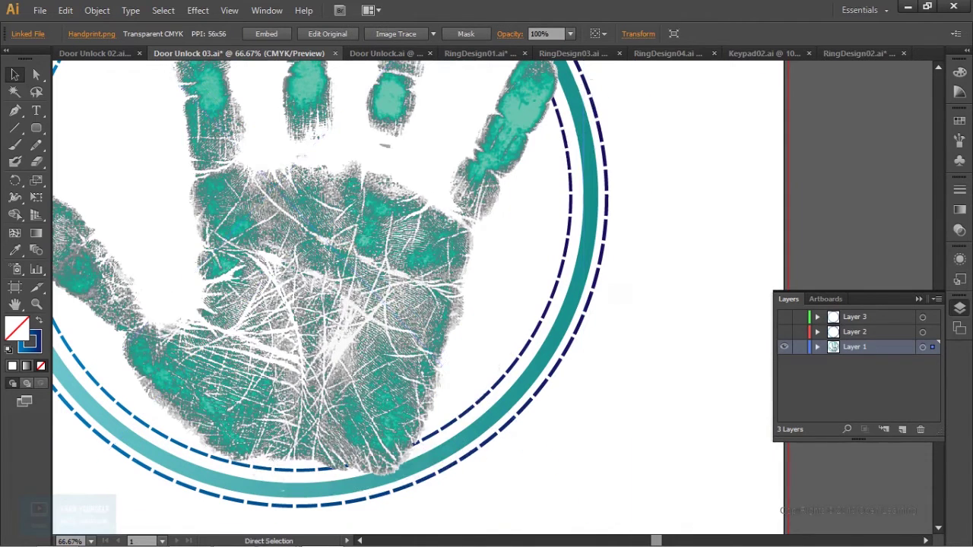
key(ctrl+minus)
key(ctrl+minus)
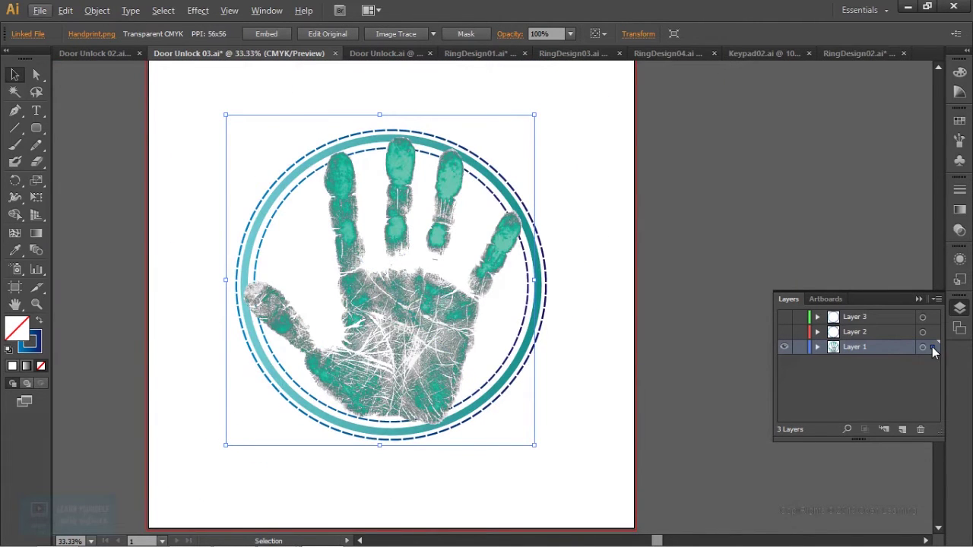
Step: Move the handprint onto new Layer 4, hide it, and add an empty Layer 5
drag(934, 350, 933, 329)
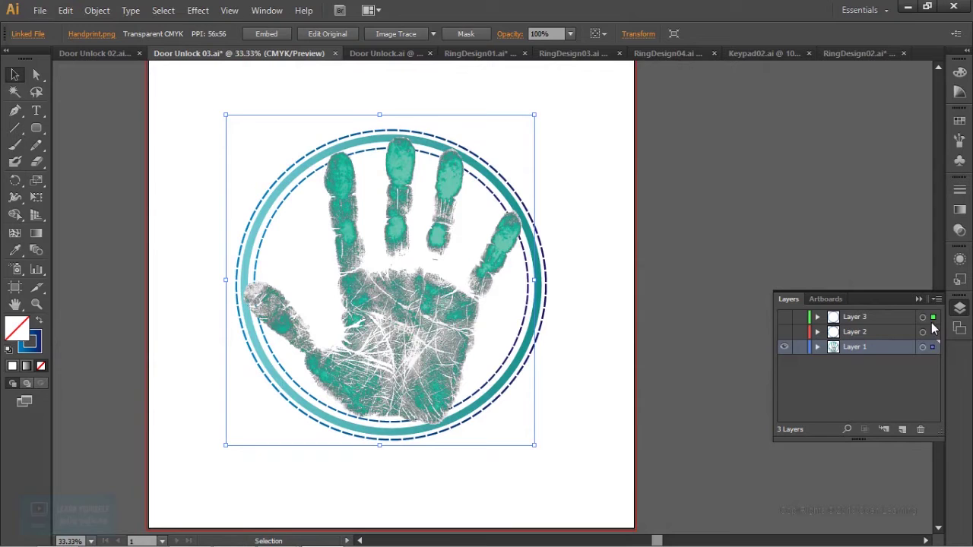
click(903, 431)
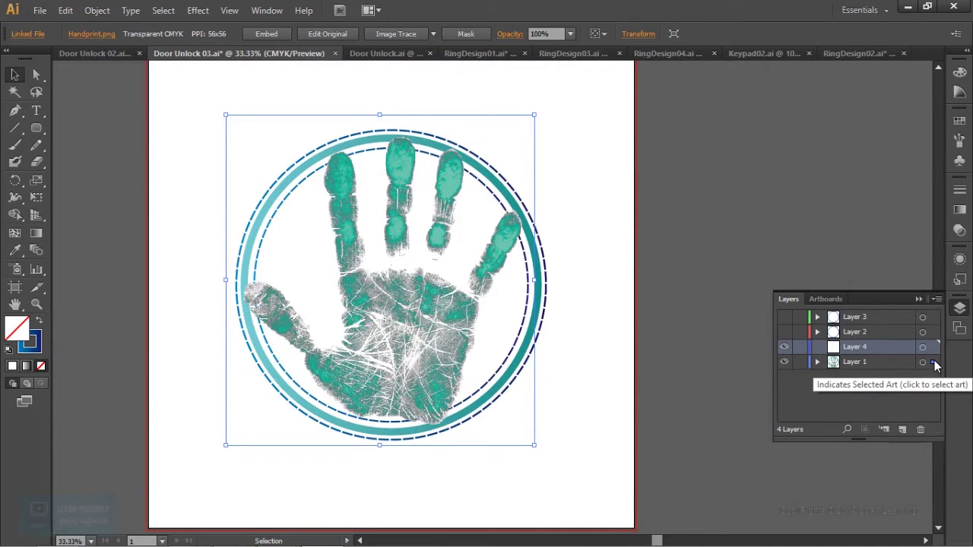
drag(933, 364, 933, 349)
click(784, 347)
key(ctrl+plus)
key(ctrl+plus)
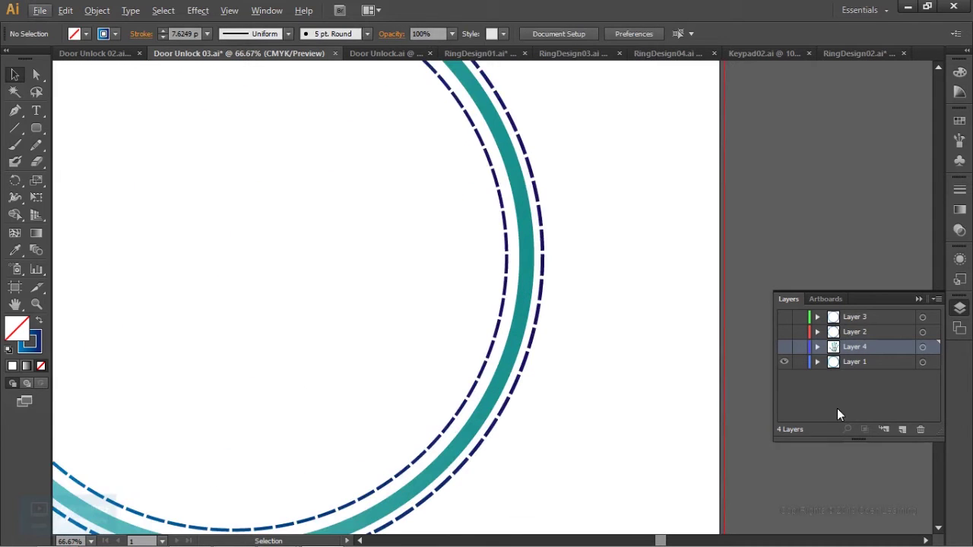
click(903, 431)
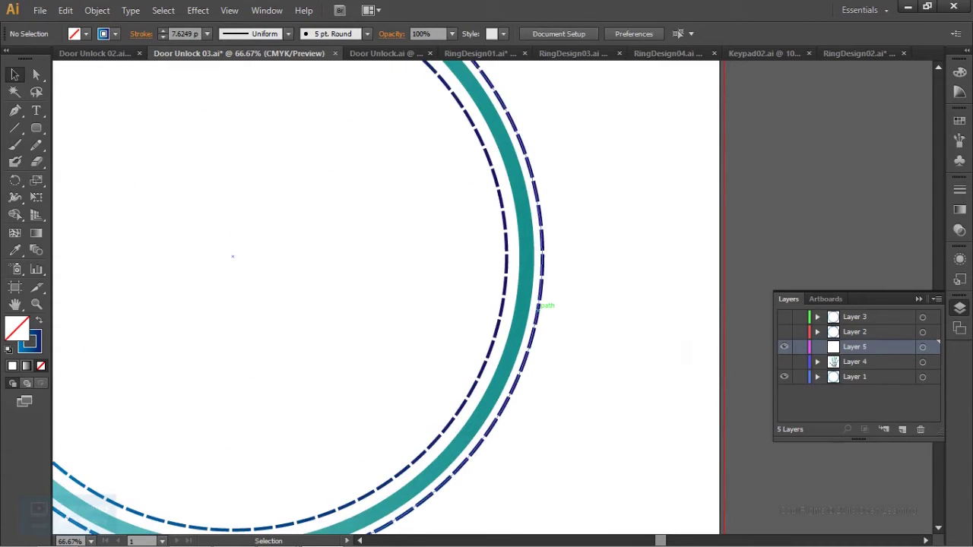
Step: Select all the remaining circles on Layer 1 with the whole artboard in view
click(504, 303)
key(ctrl+a)
key(ctrl+minus)
key(ctrl+minus)
key(ctrl+minus)
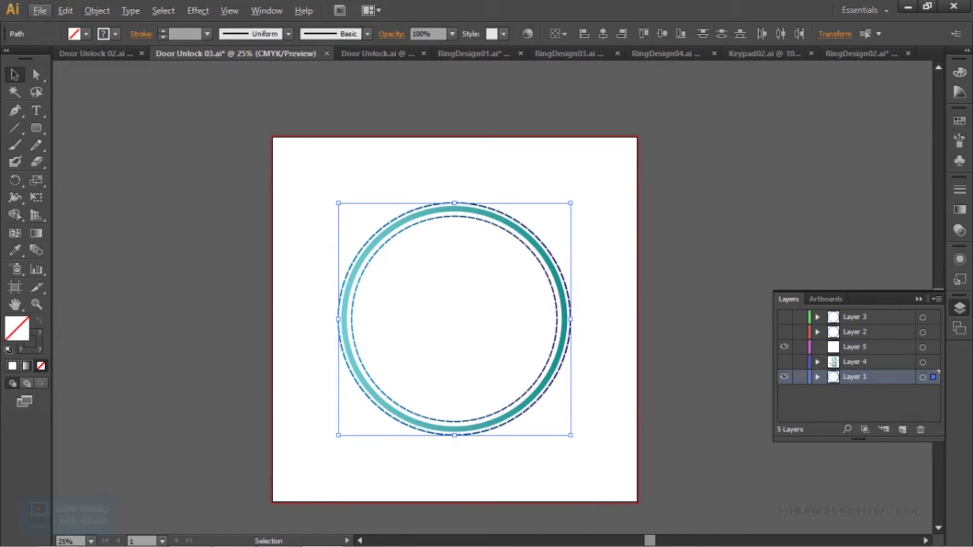
Step: Move the three circles from Layer 1 onto Layer 4 and turn visibility back on for the remaining layers
drag(935, 366, 935, 363)
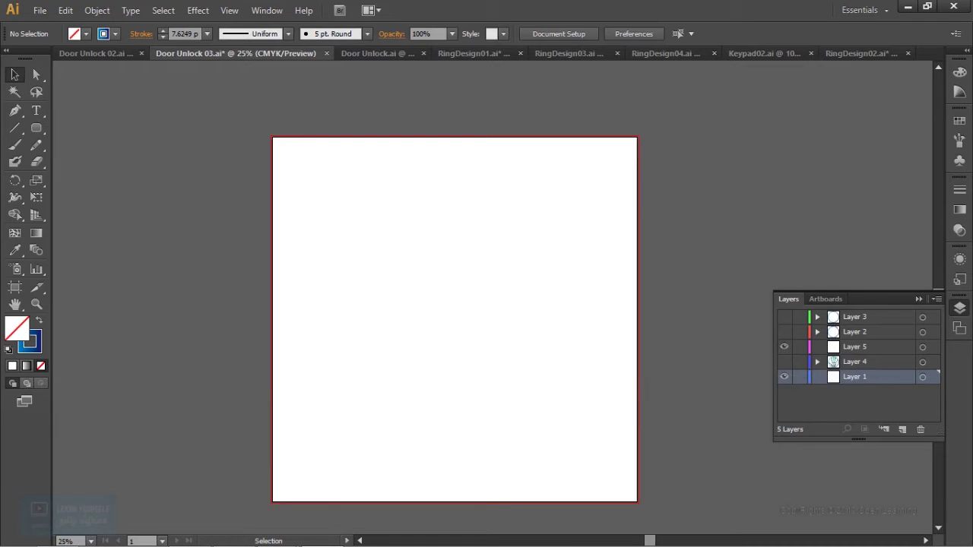
click(784, 362)
click(784, 377)
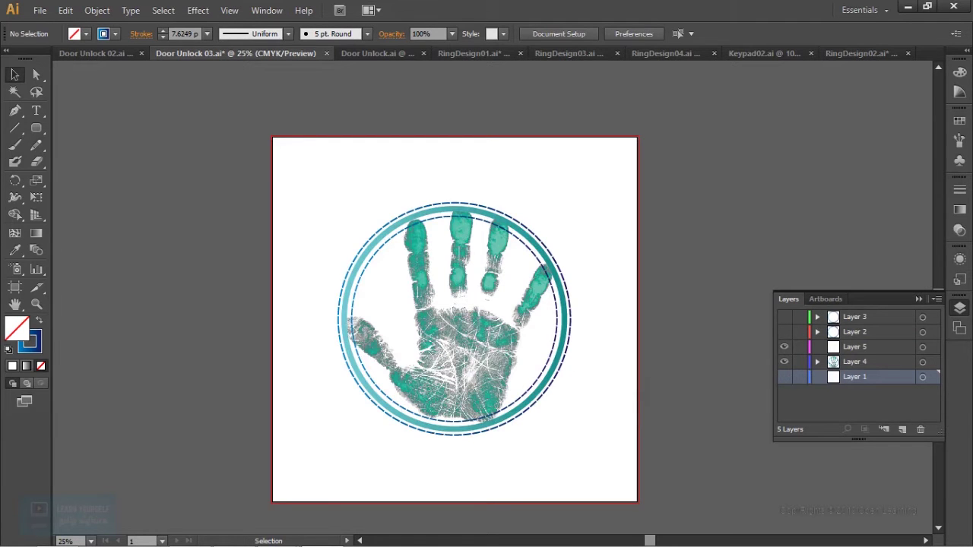
click(784, 347)
drag(784, 316, 784, 331)
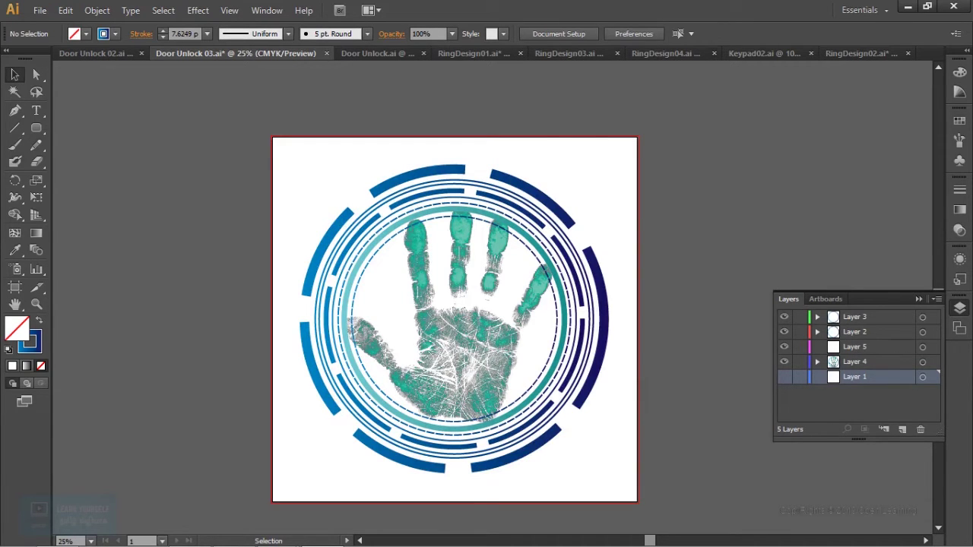
Step: Delete the empty Layer 5
click(922, 347)
click(800, 347)
click(799, 347)
click(784, 346)
click(855, 347)
click(920, 430)
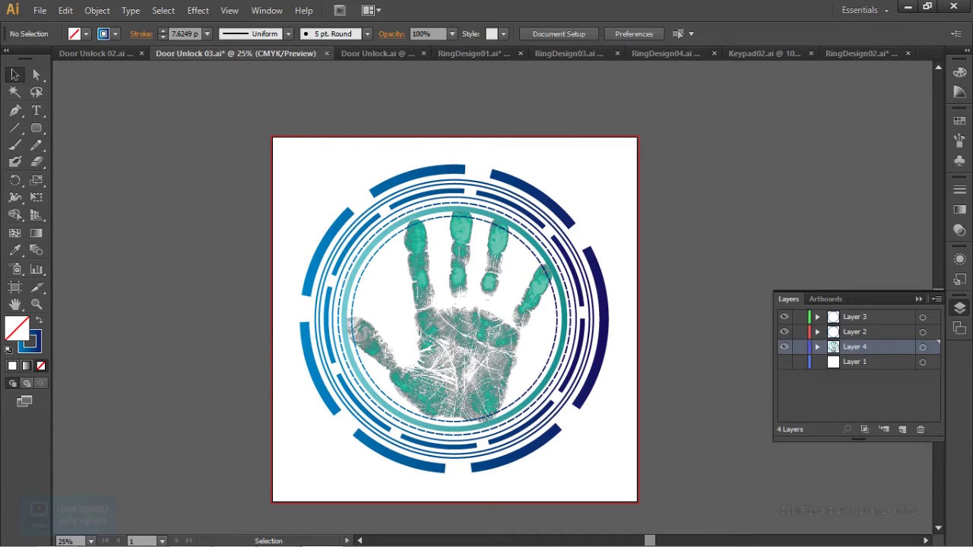
Step: Move the handprint image by itself from Layer 4 onto Layer 1
click(456, 342)
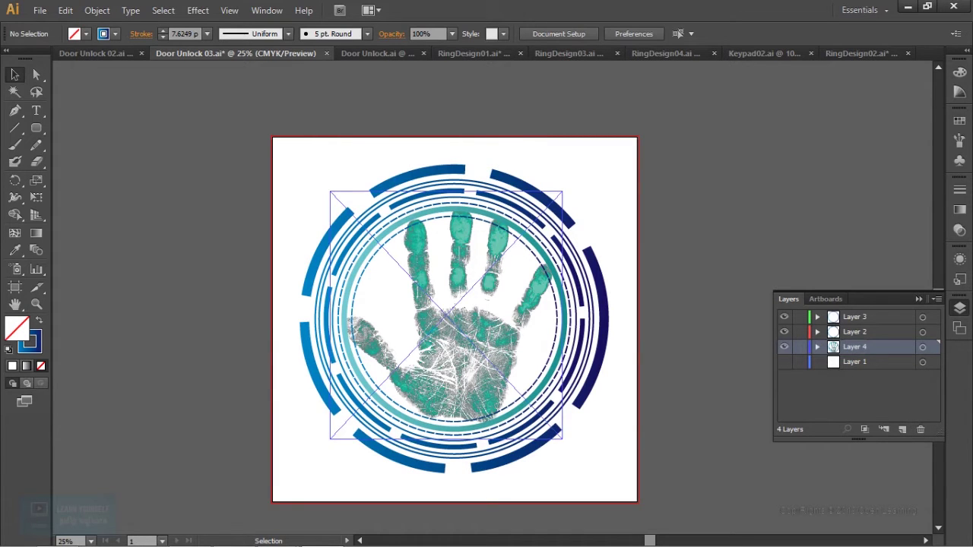
mouse_move(456, 342)
mouse_down()
mouse_move(619, 322)
mouse_move(439, 337)
mouse_up()
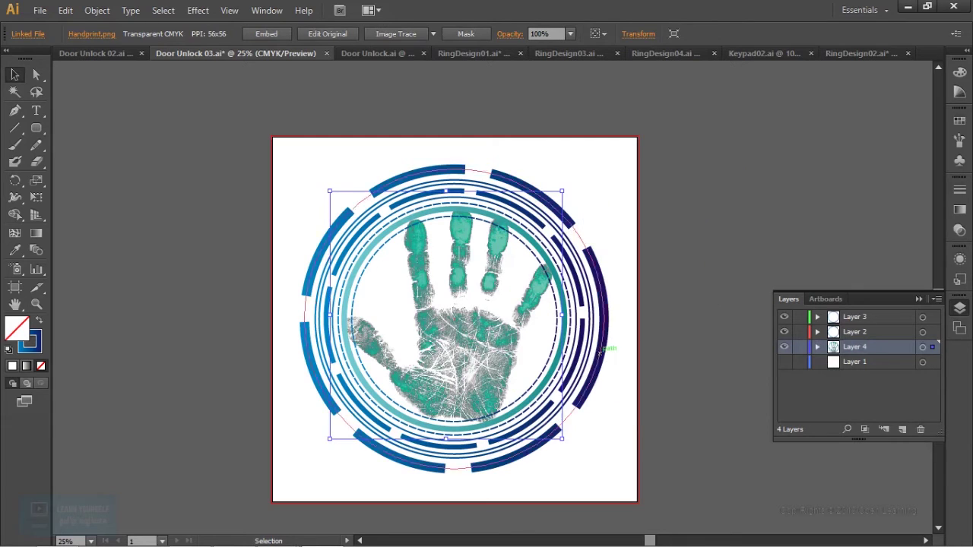
click(817, 348)
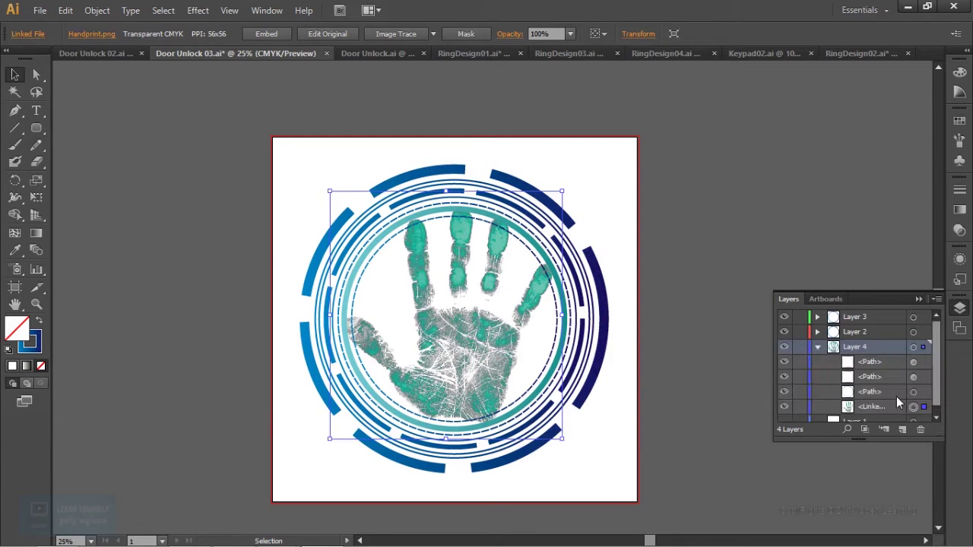
click(913, 407)
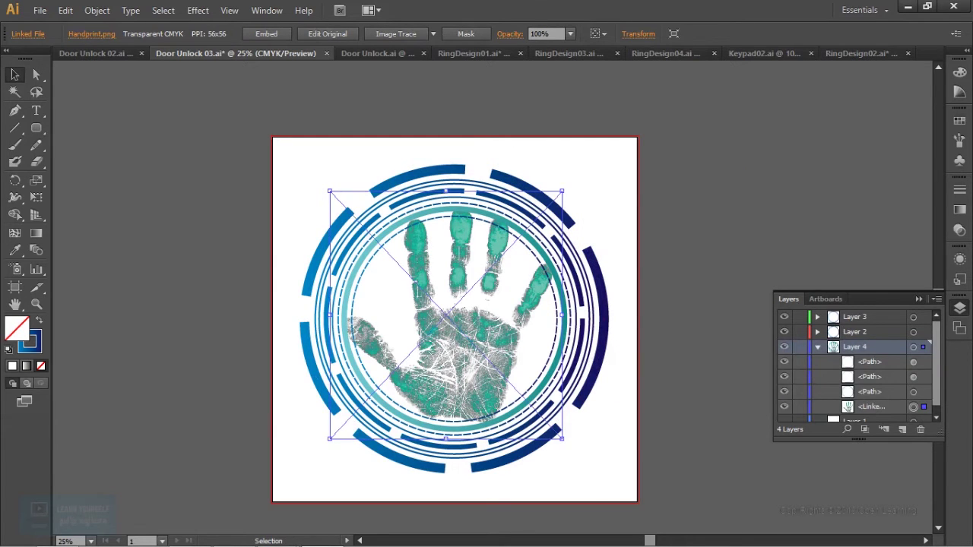
click(818, 347)
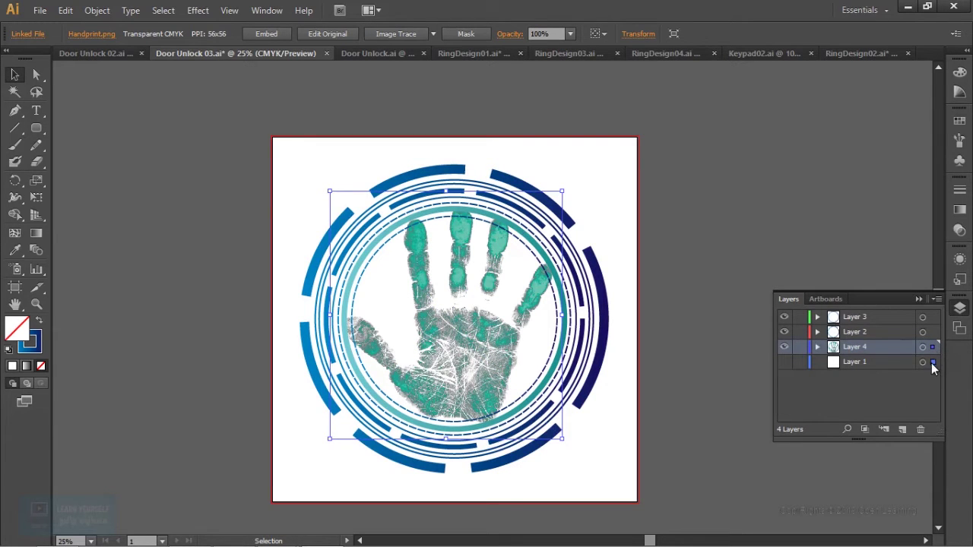
drag(934, 348, 933, 363)
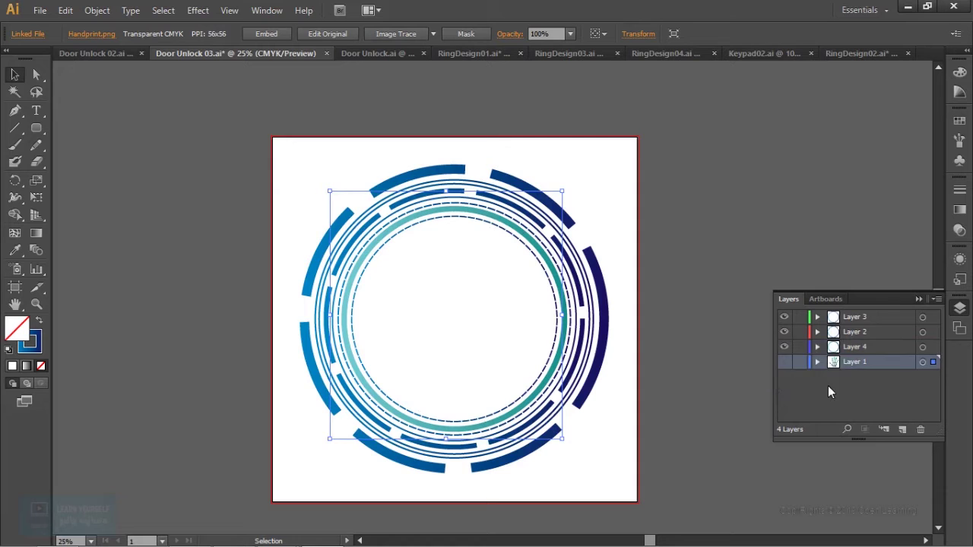
click(830, 382)
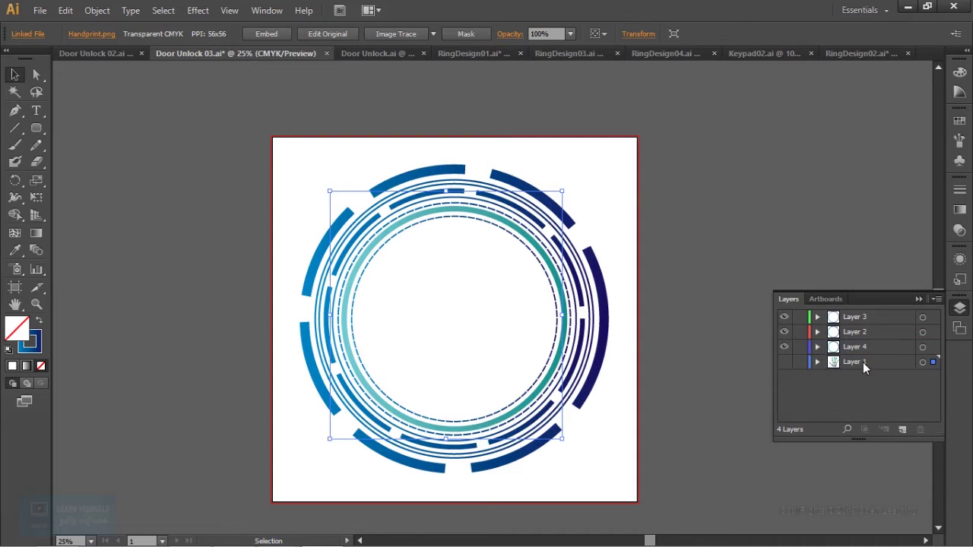
Step: Keep Layer 1 at the bottom of the stack below Layer 4 and make it visible
click(854, 360)
drag(854, 362, 860, 321)
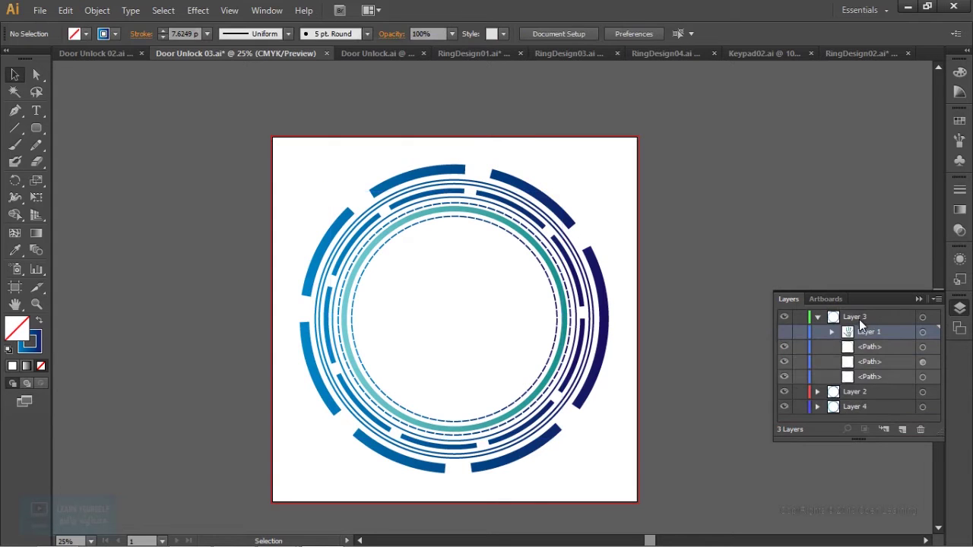
key(ctrl+z)
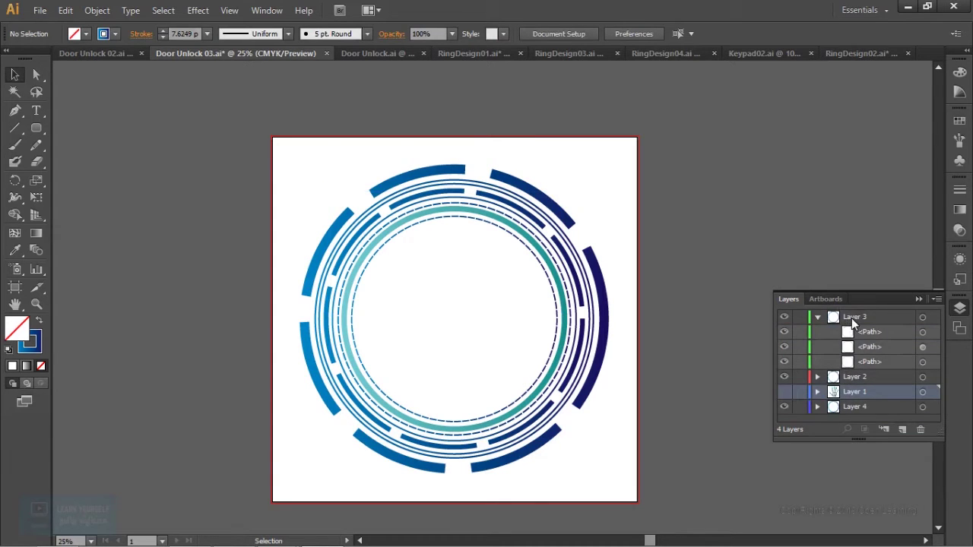
key(ctrl+z)
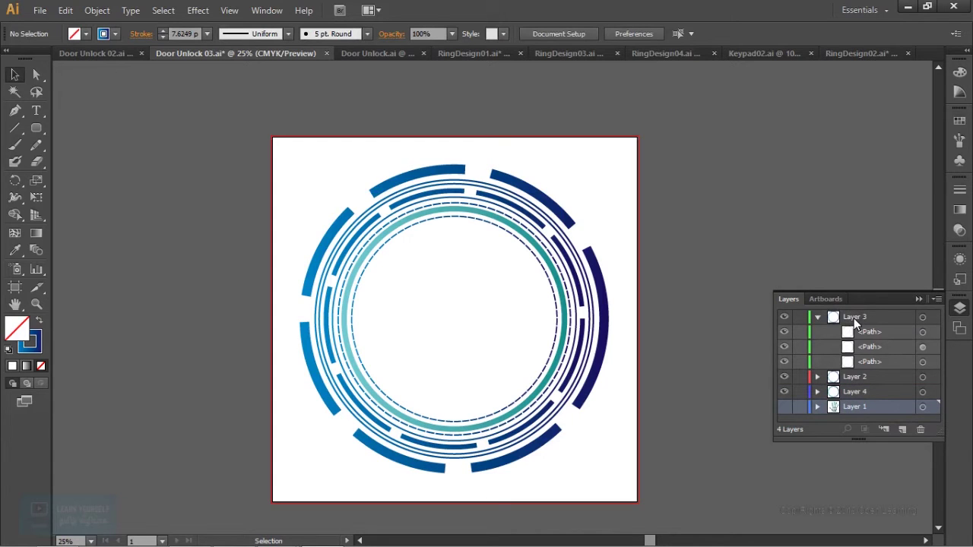
click(818, 316)
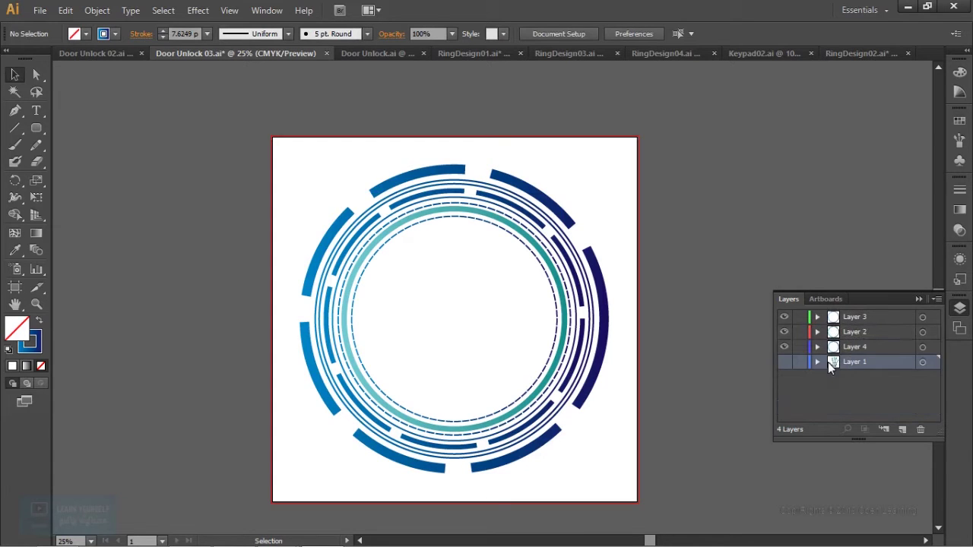
click(784, 362)
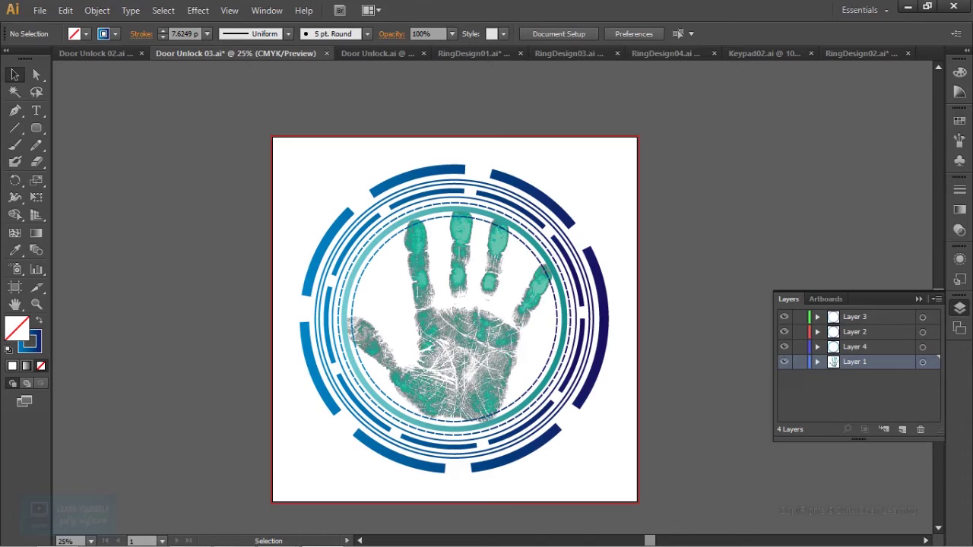
drag(859, 318, 857, 377)
drag(858, 317, 862, 364)
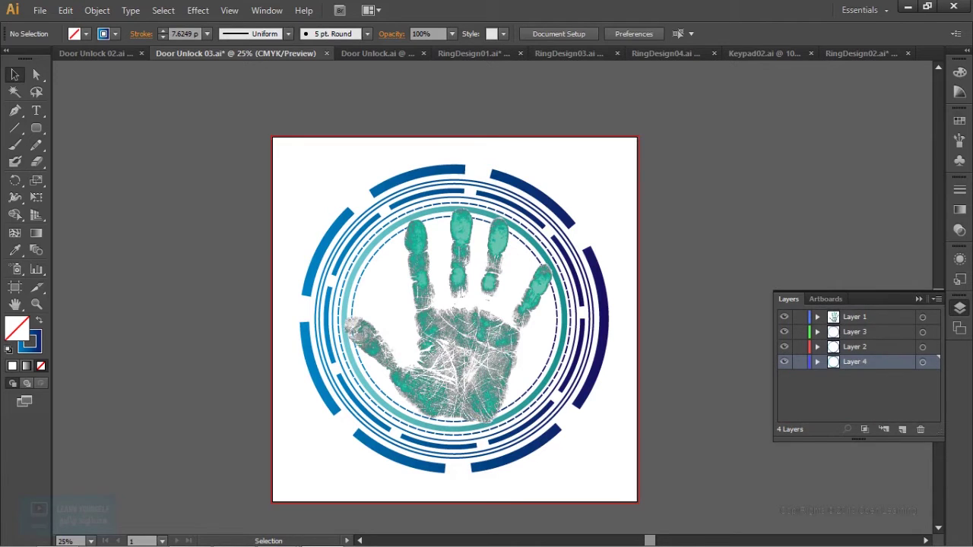
scroll(597, 314, up, 1)
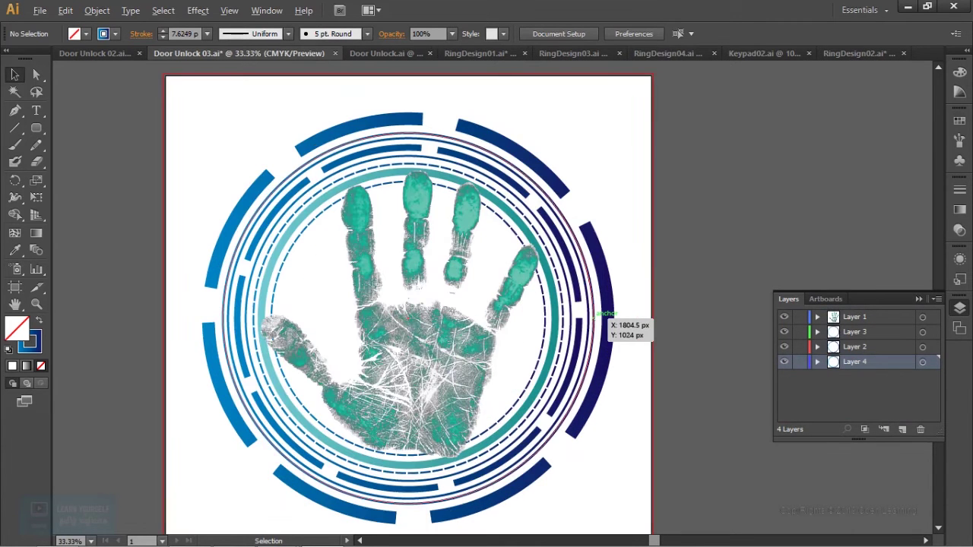
key(alt)
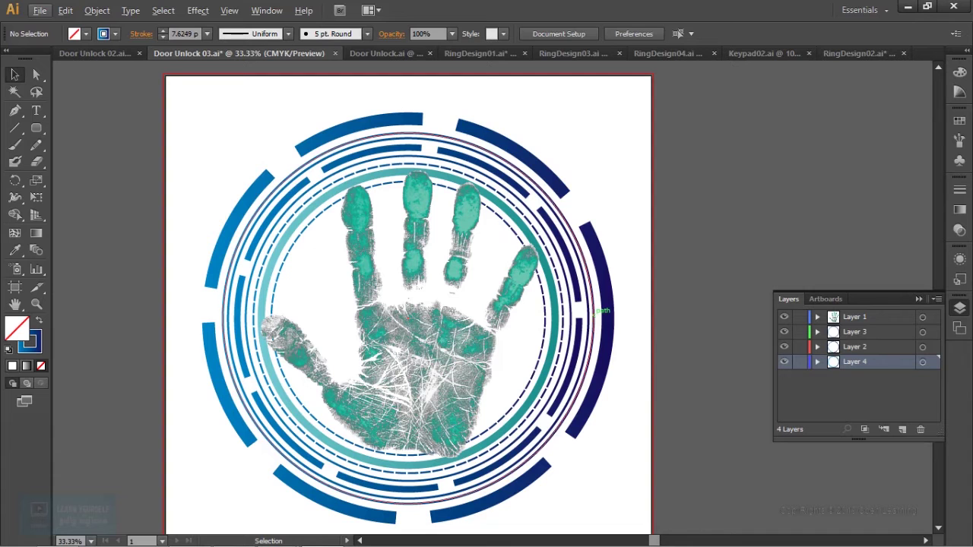
Step: Rename Layer 4 to Circle01_01 and copy that name
double_click(850, 364)
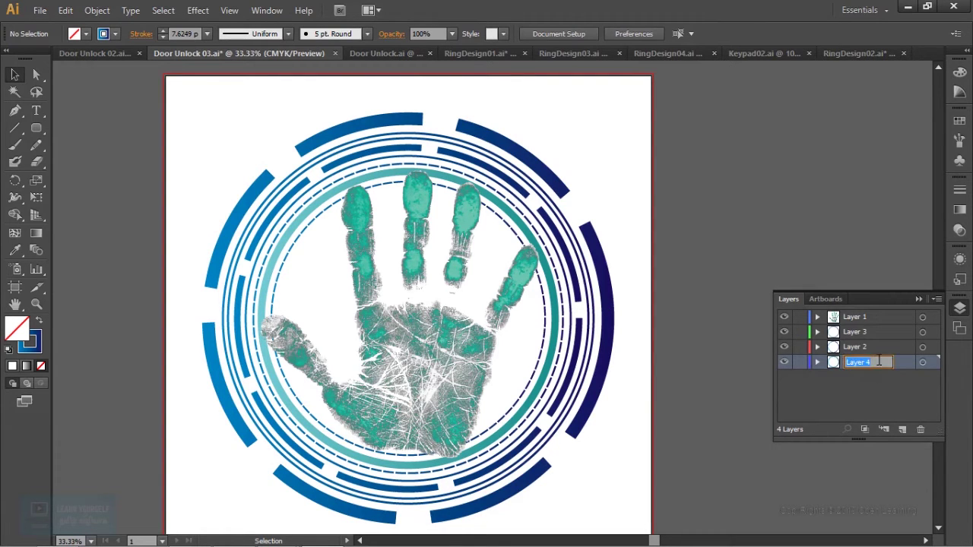
text(Rin)
text(g)
text(01)
key(BackSpace)
key(BackSpace)
key(BackSpace)
key(BackSpace)
key(BackSpace)
key(BackSpace)
text(Circle)
text(01)
drag(882, 362, 772, 362)
double_click(880, 362)
click(880, 362)
text(0)
key(Return)
double_click(880, 362)
key(ctrl+c)
Step: Rename Layer 2 to Circle01_02 and Layer 3 to Circle01_03
double_click(870, 346)
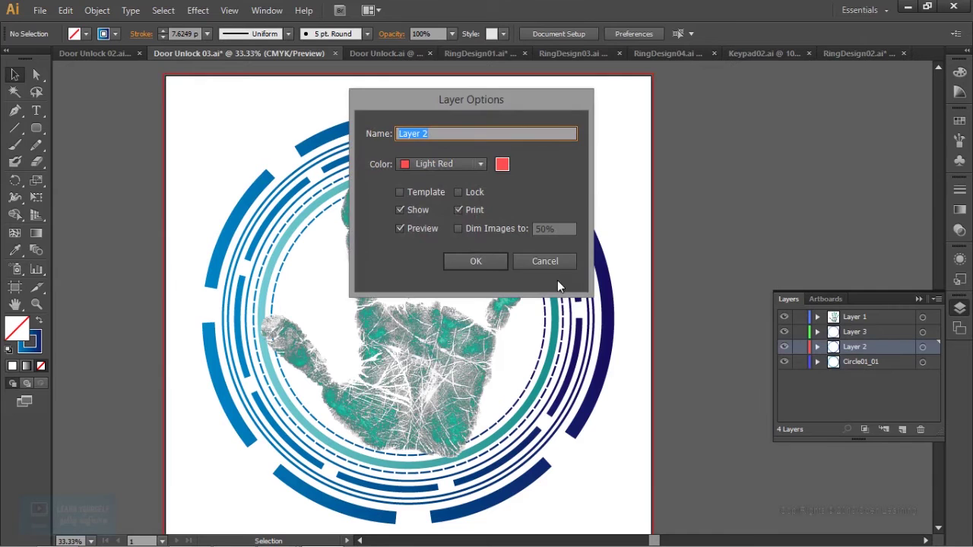
click(545, 261)
double_click(855, 347)
key(ctrl+v)
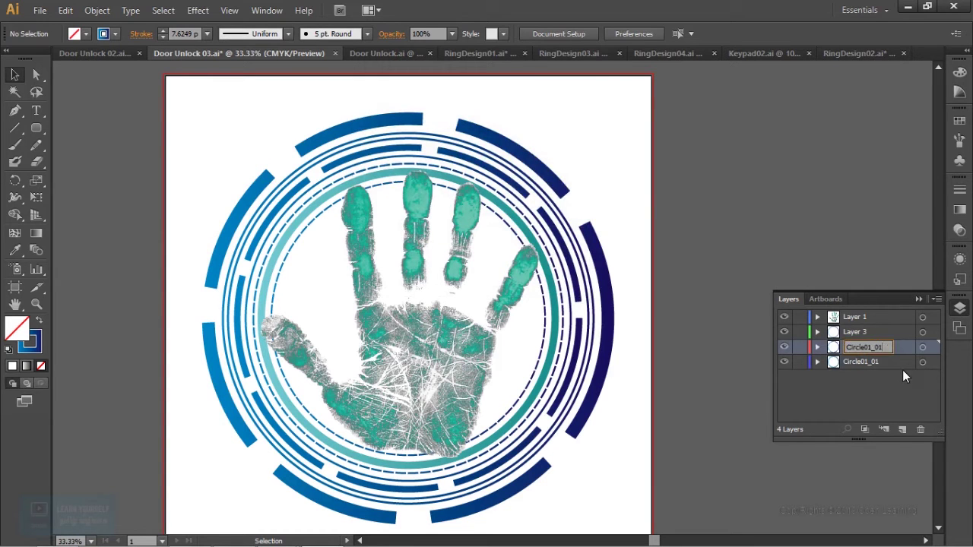
text(2)
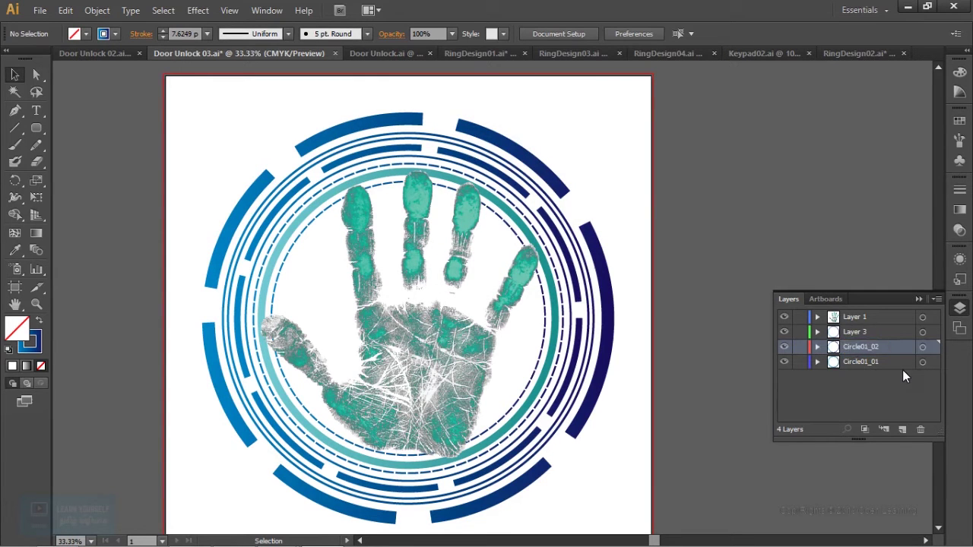
double_click(876, 332)
key(ctrl+v)
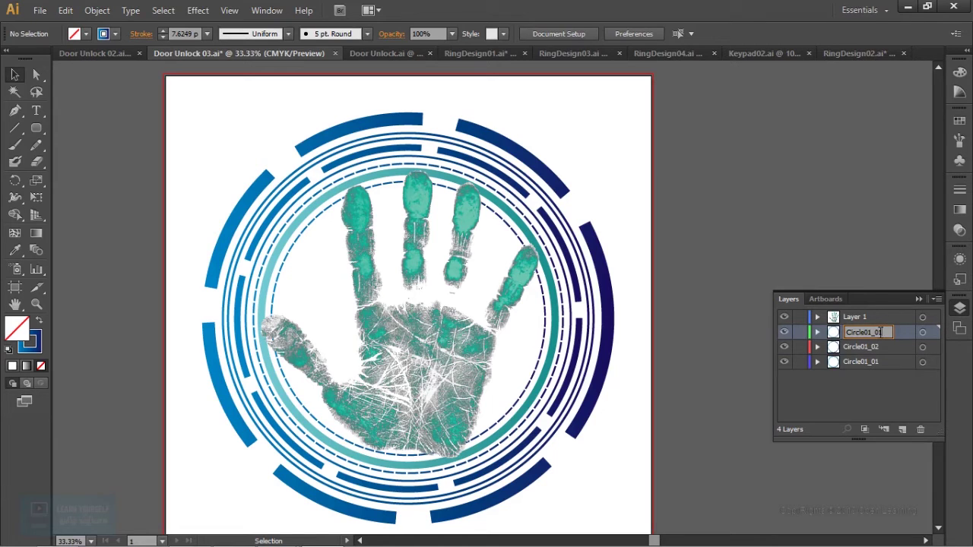
text(3)
key(Return)
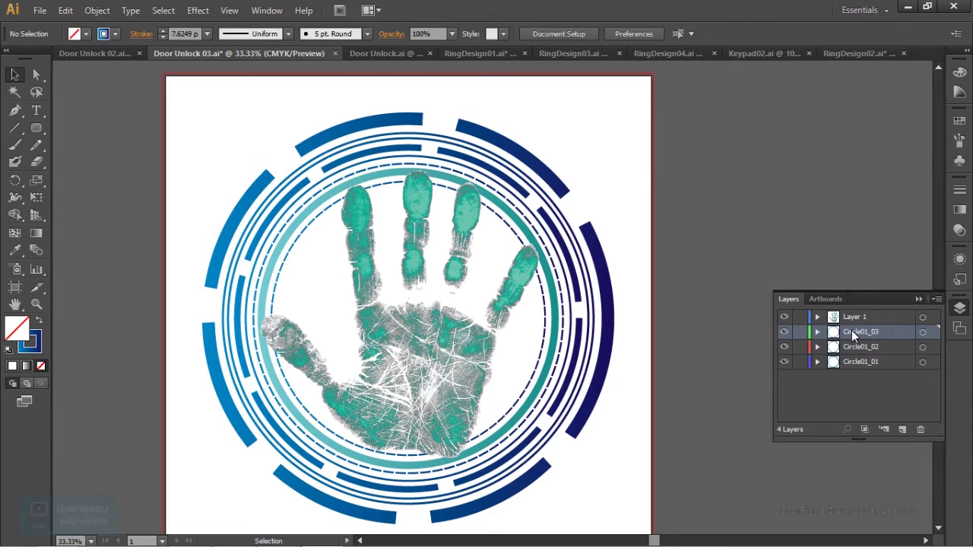
Step: Rename Layer 1 to Circle01_Hand and switch to the Door Unlock.ai document
click(858, 318)
double_click(860, 317)
key(ctrl+v)
key(BackSpace)
key(BackSpace)
text(Hand)
key(Return)
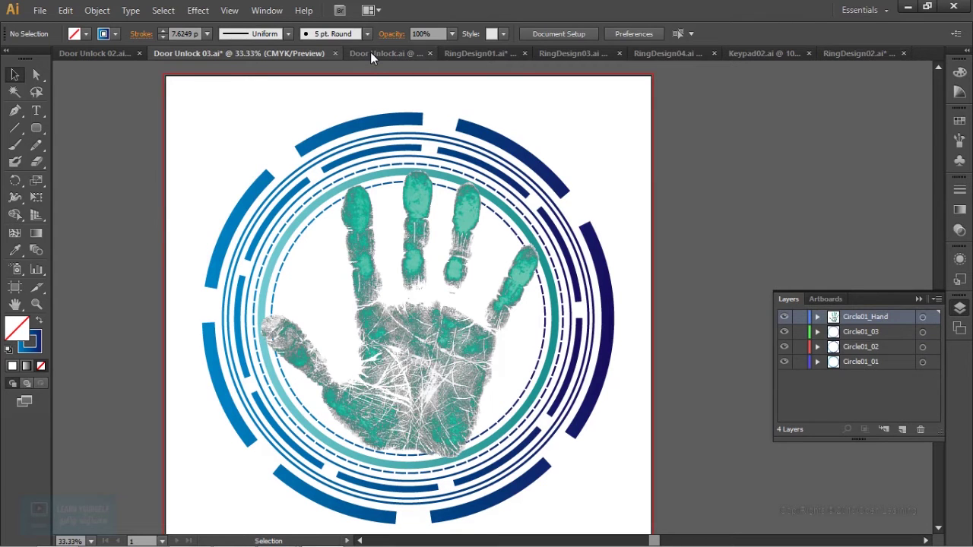
click(371, 52)
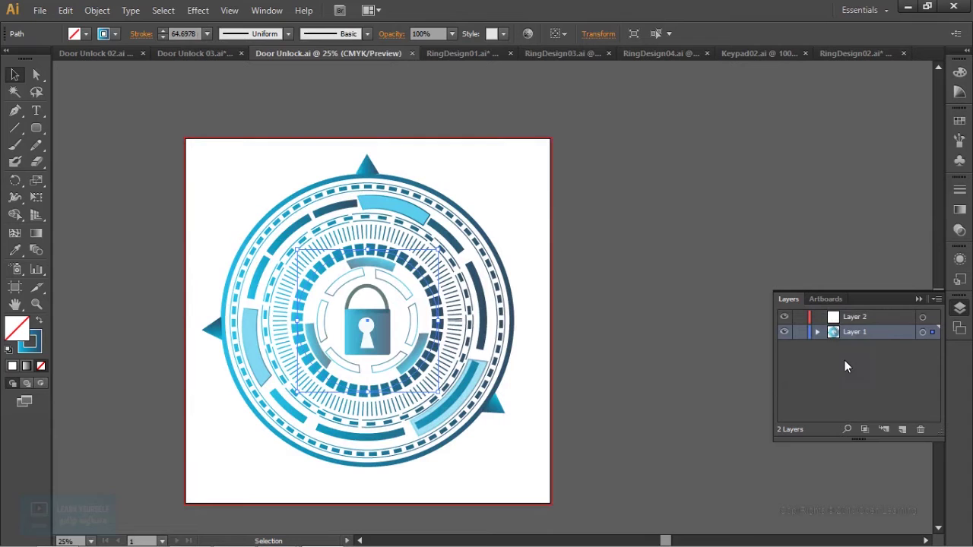
Step: Replace the empty Layer 2 with a fresh new layer
click(876, 319)
click(919, 429)
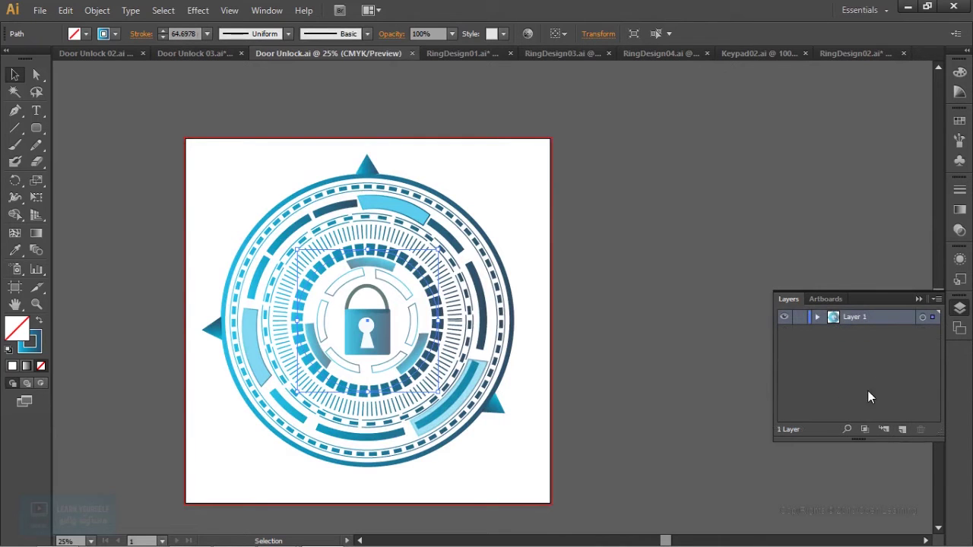
click(902, 430)
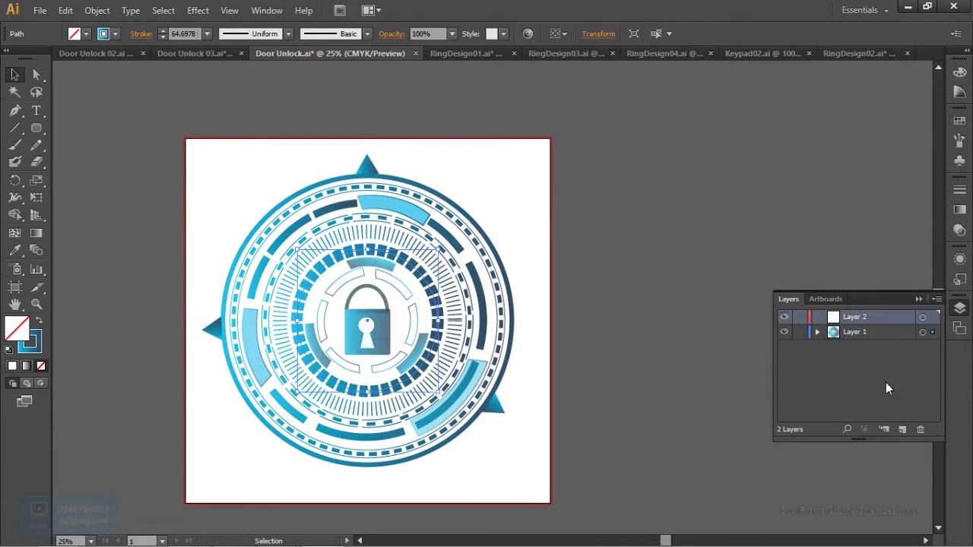
Step: Move the outer ring and dark inner arc onto Layer 2, hide it, and add Layer 3
click(511, 336)
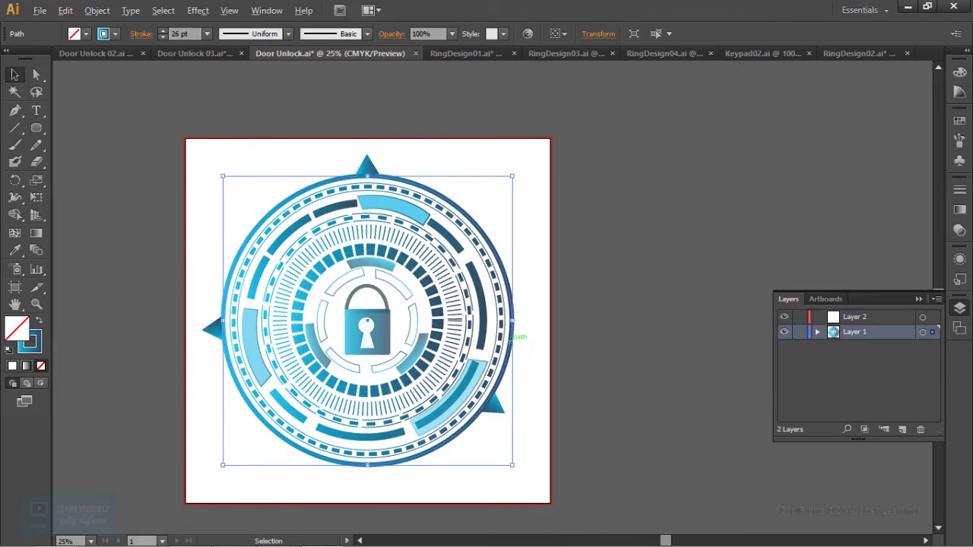
scroll(511, 337, up, 2)
key(q)
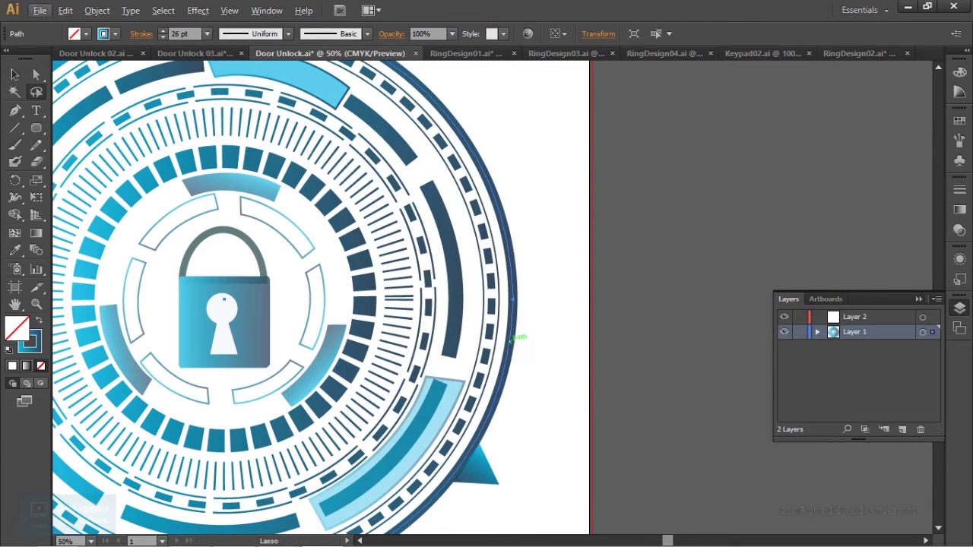
key(v)
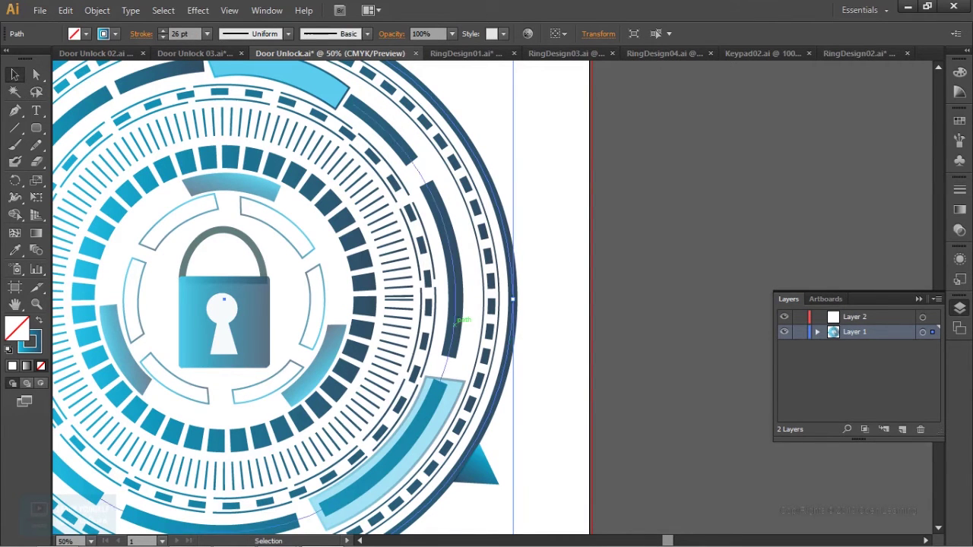
shift+click(490, 306)
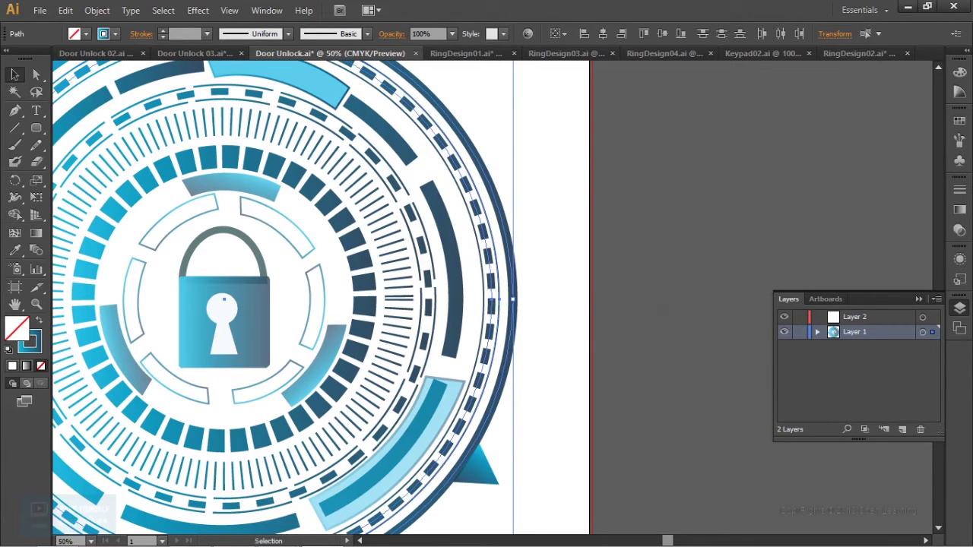
click(522, 319)
click(457, 312)
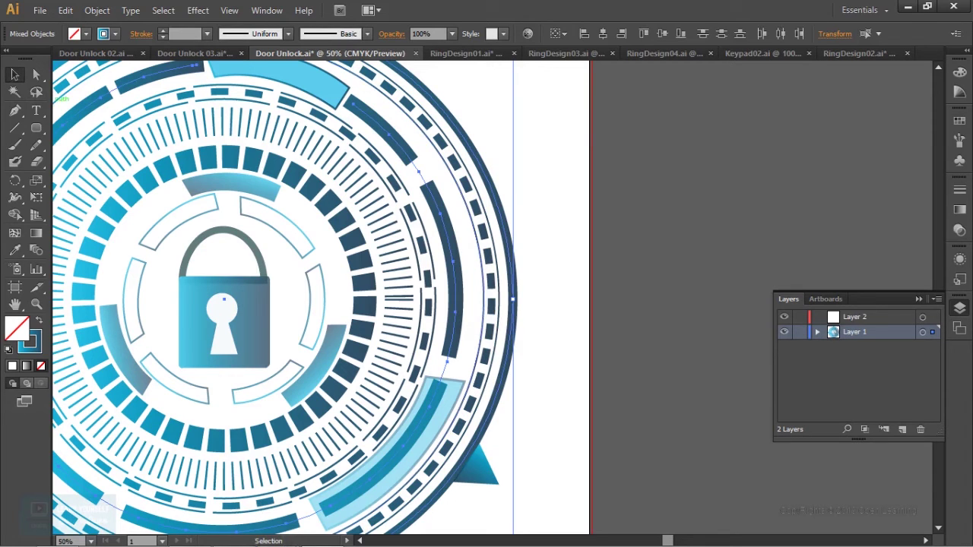
drag(933, 333, 933, 317)
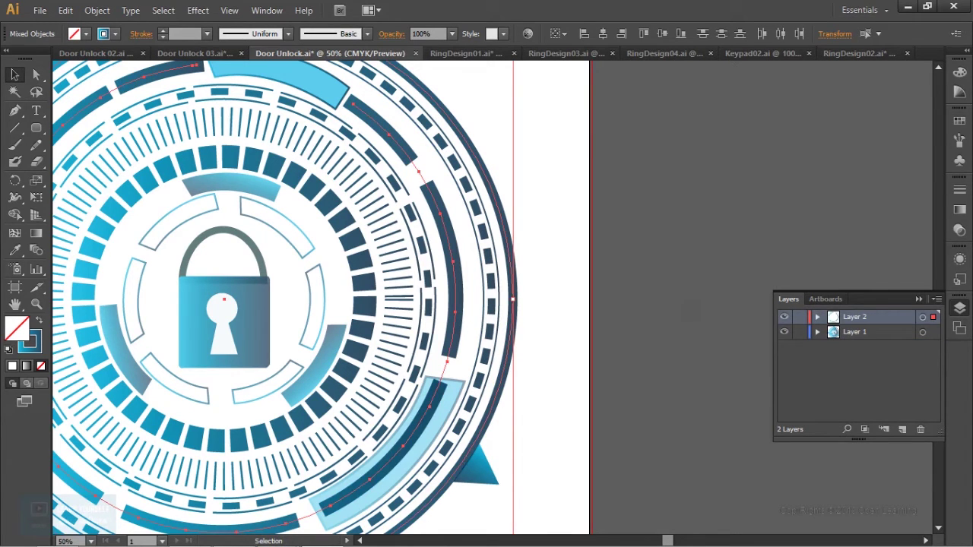
click(784, 316)
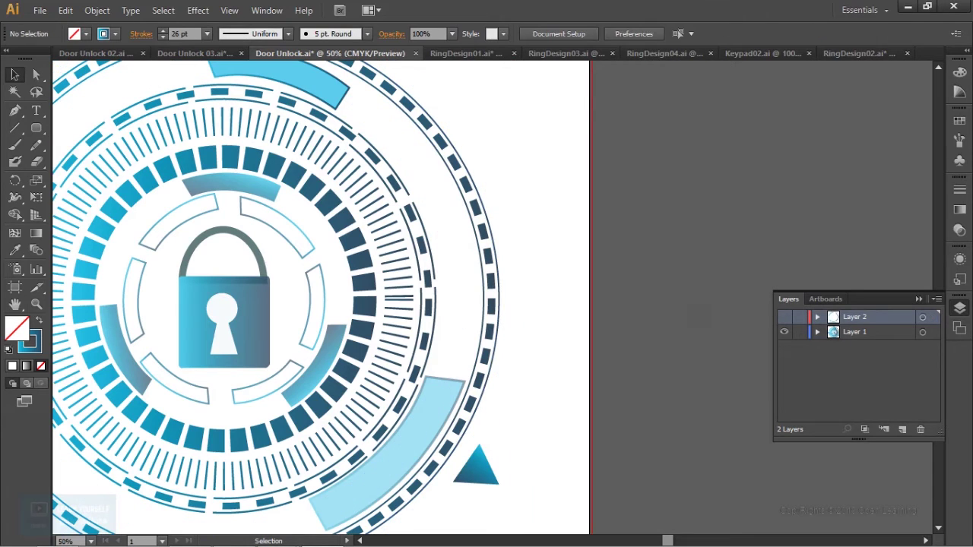
click(902, 428)
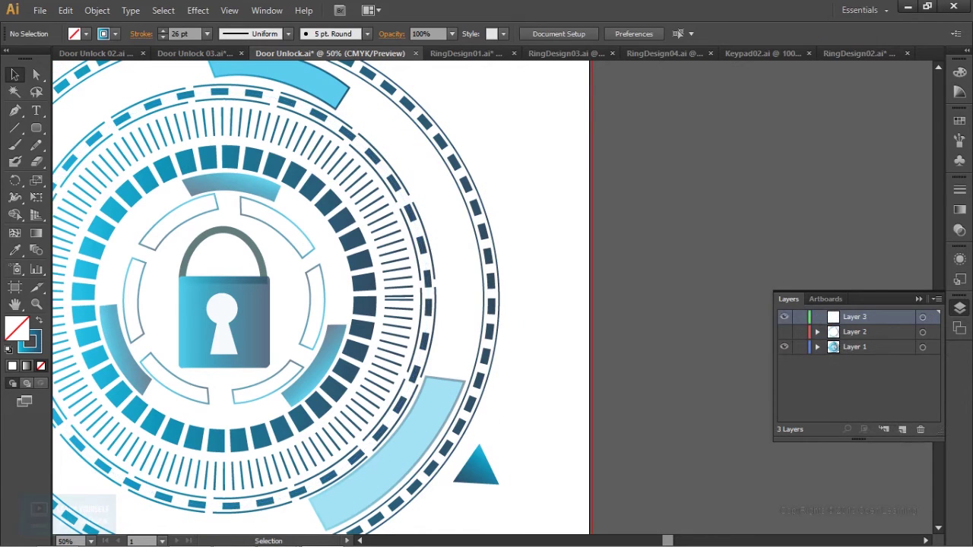
Step: Move the outer dashed ring onto Layer 3
click(493, 350)
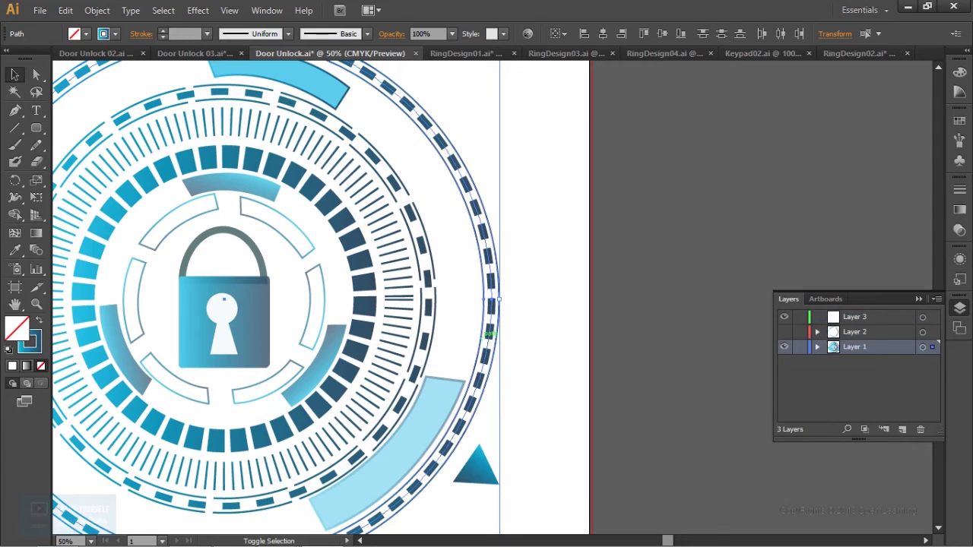
drag(932, 347, 933, 317)
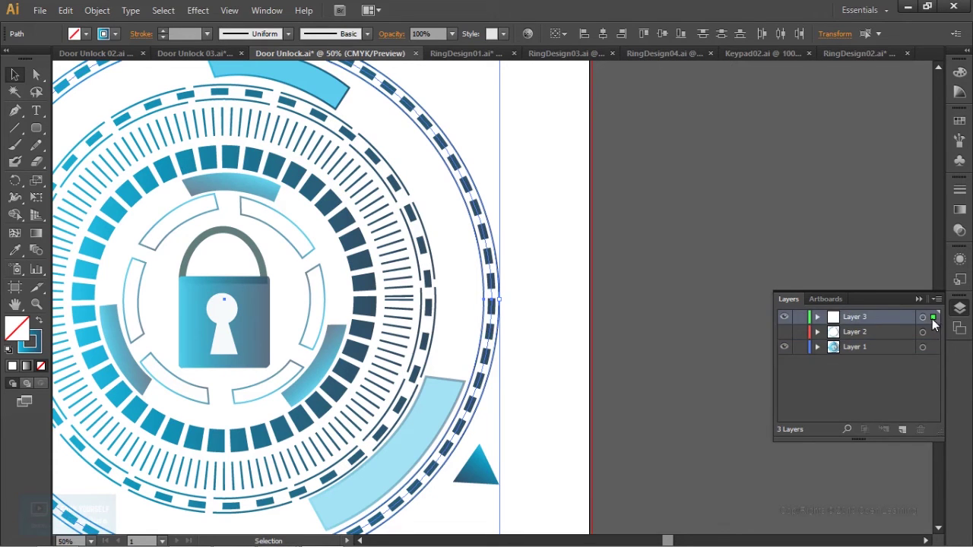
drag(784, 332, 784, 317)
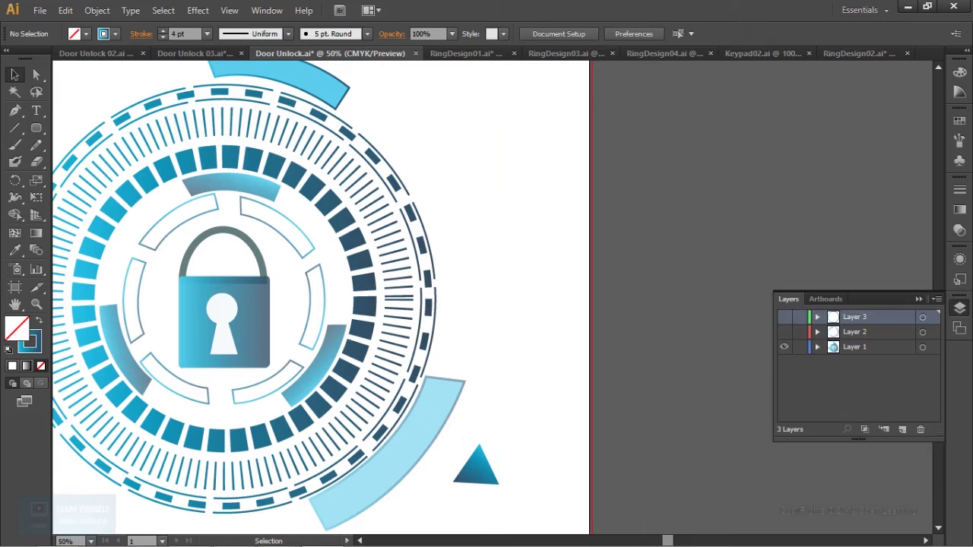
click(784, 316)
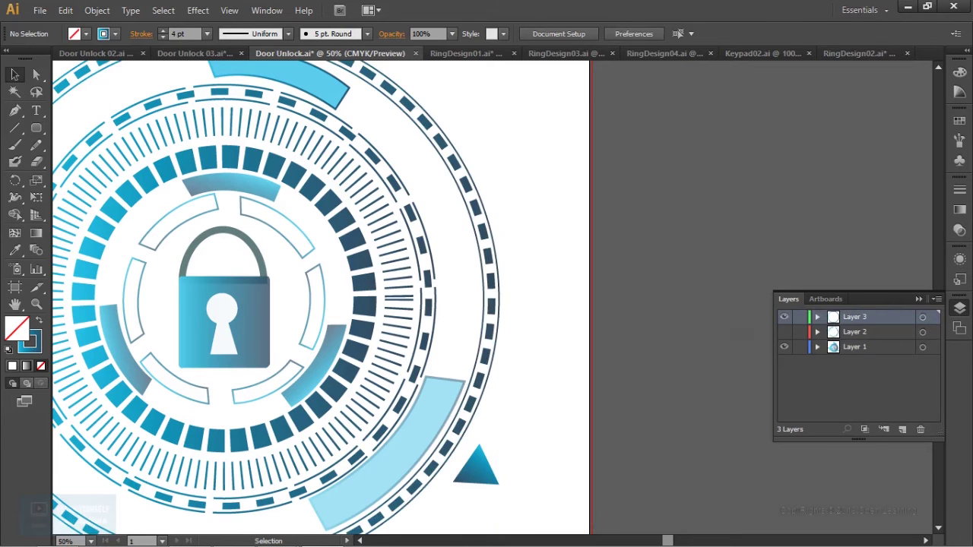
Step: Move the inner dashed ring onto a new Layer 4 and hide Layer 4
click(429, 304)
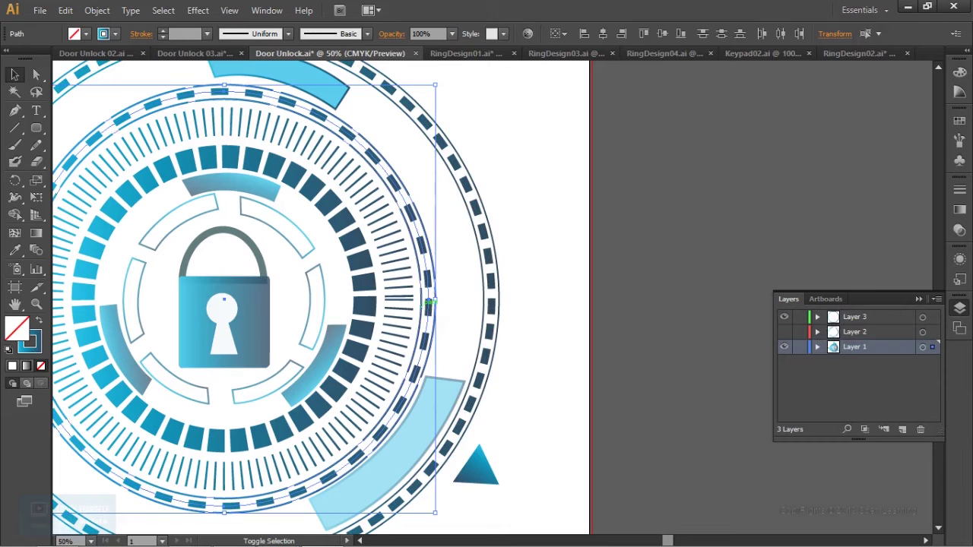
drag(933, 347, 933, 318)
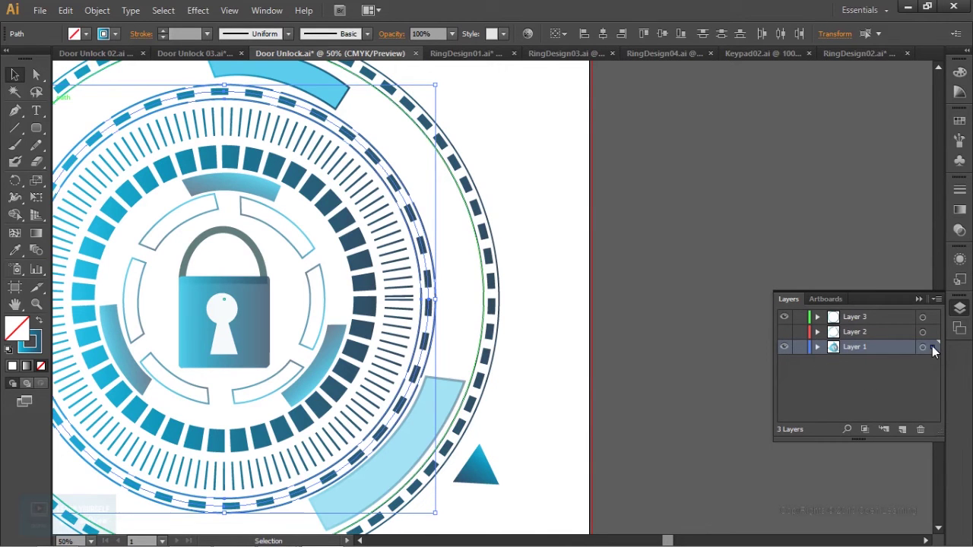
key(ctrl+z)
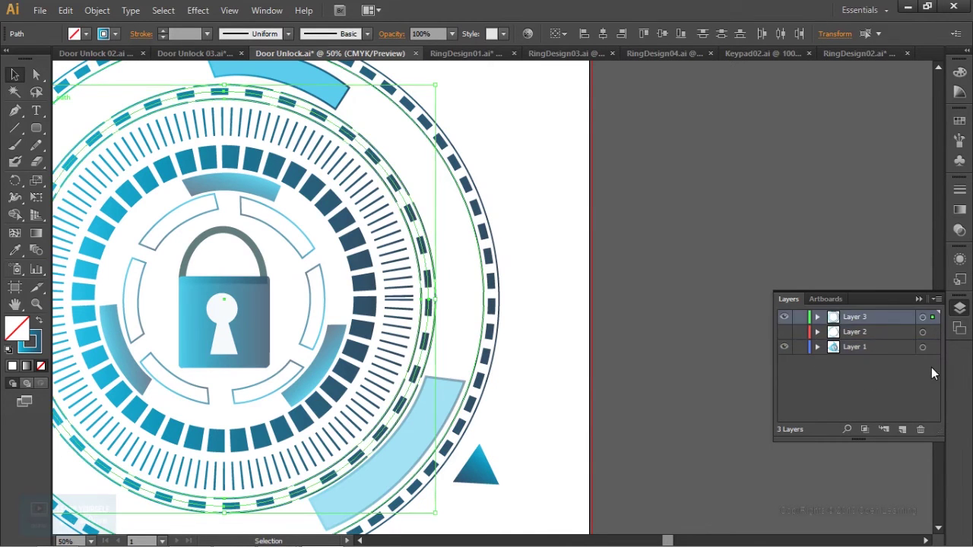
click(903, 430)
drag(933, 362, 933, 346)
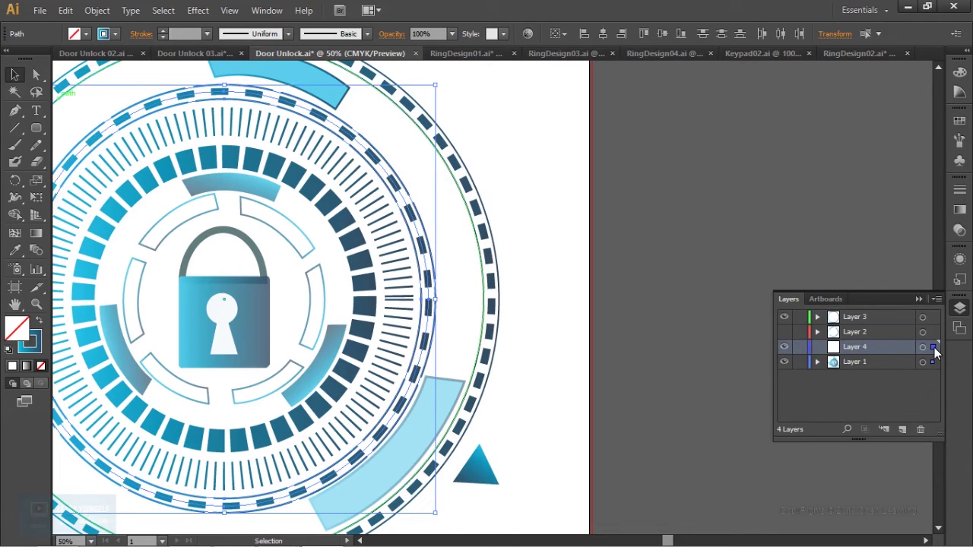
click(784, 346)
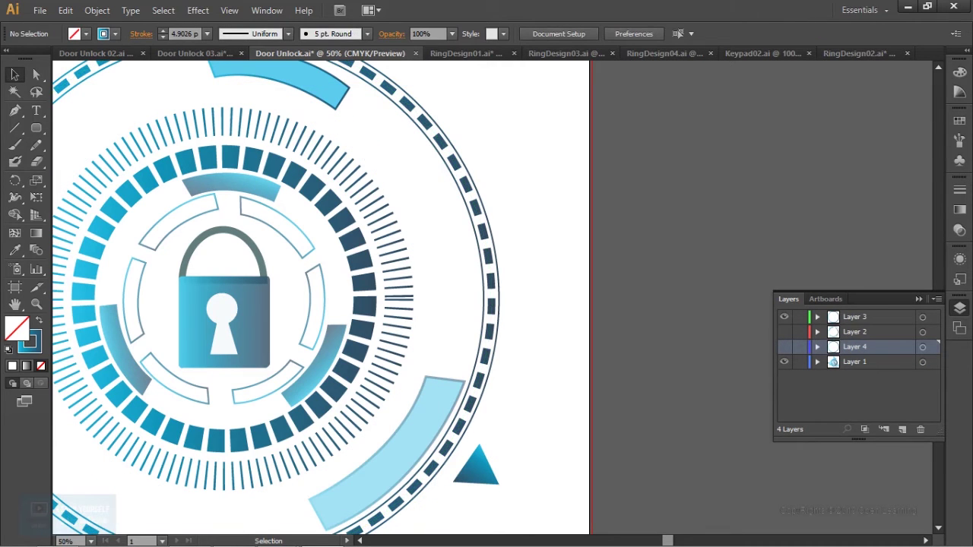
Step: Hide Layer 3 and zoom out to view the whole artboard
click(784, 317)
drag(304, 304, 386, 239)
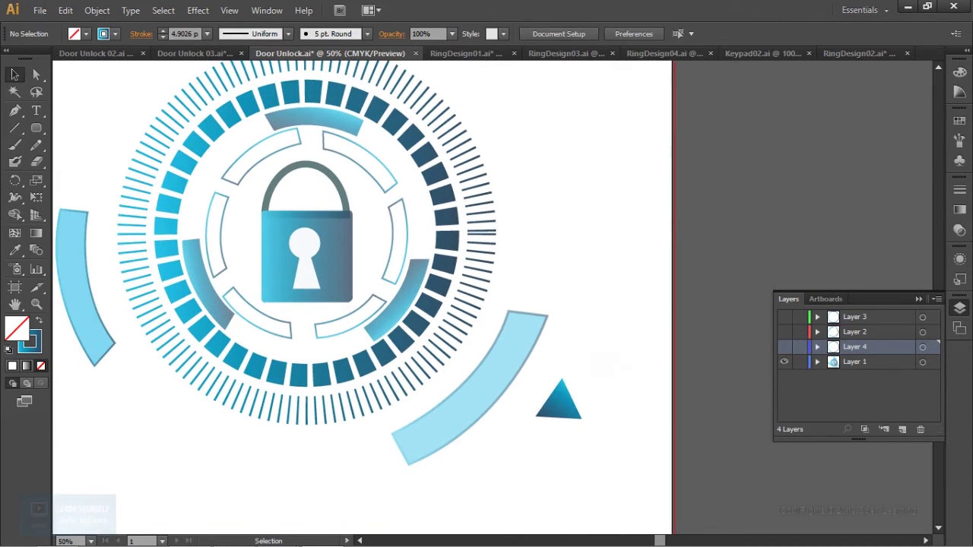
key(ctrl+0)
scroll(493, 370, up, 1)
scroll(493, 370, up, 1)
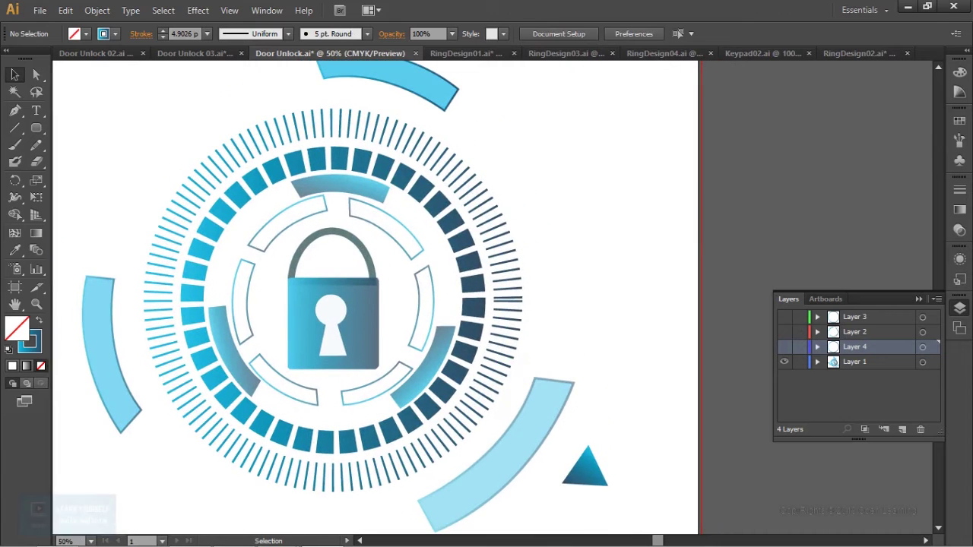
Step: Move the fine tick ring and thin inner arcs onto new Layer 5 and hide it
click(493, 371)
click(901, 430)
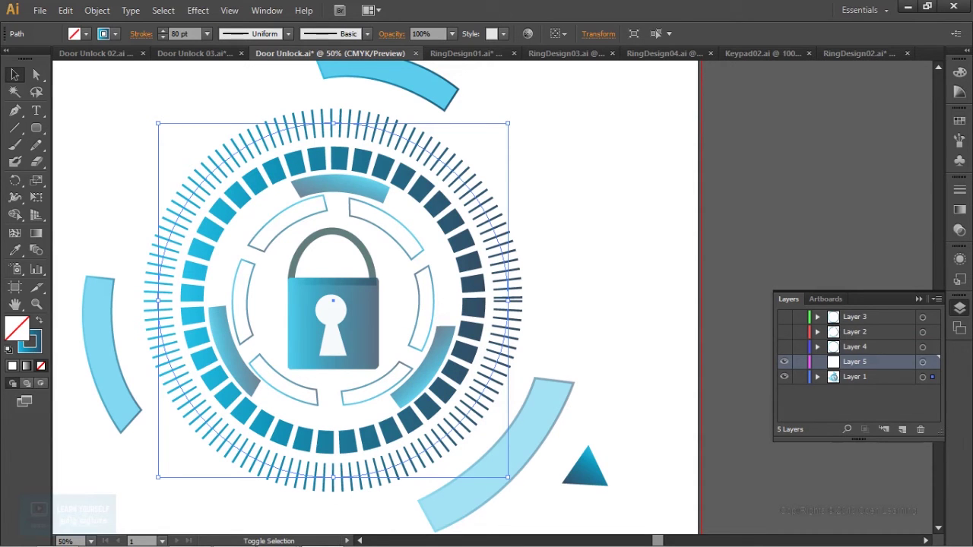
shift+click(421, 298)
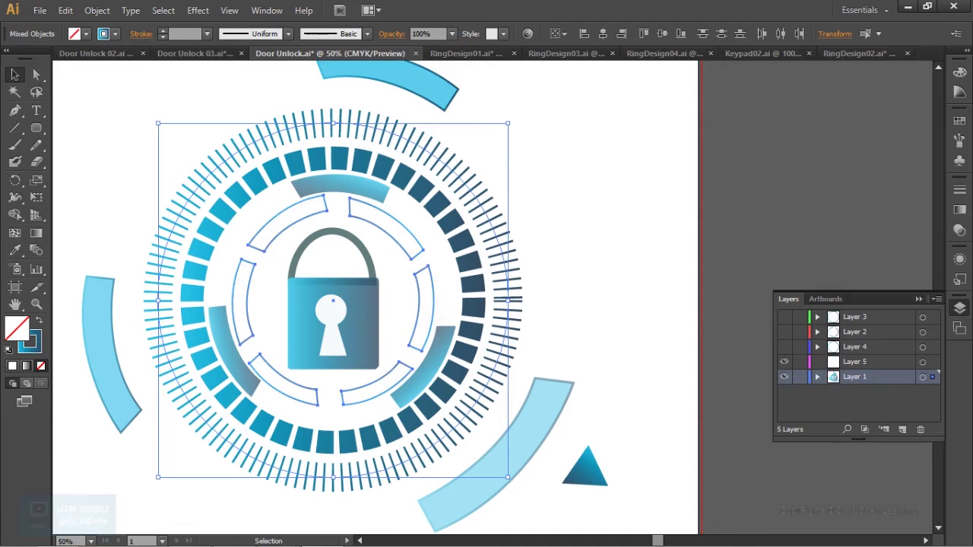
drag(536, 119, 524, 338)
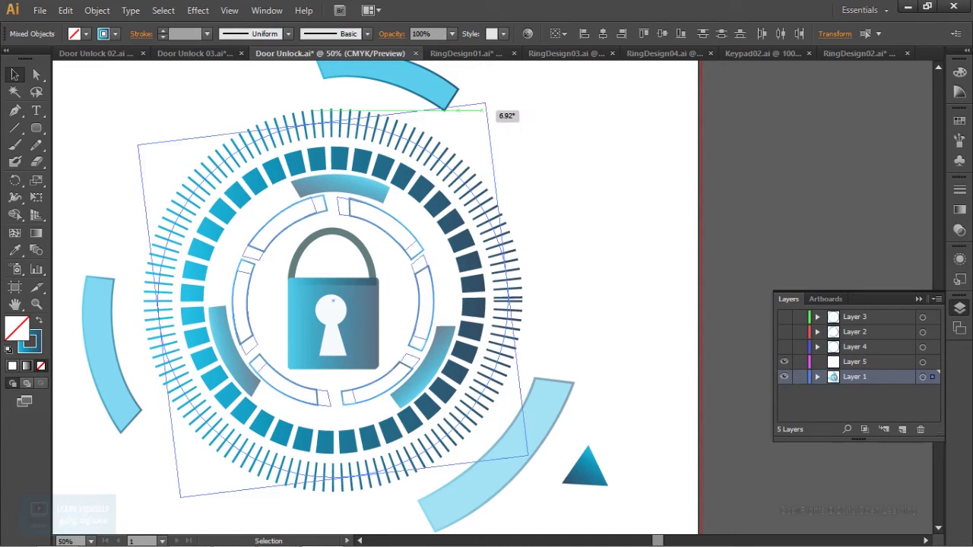
key(ctrl+z)
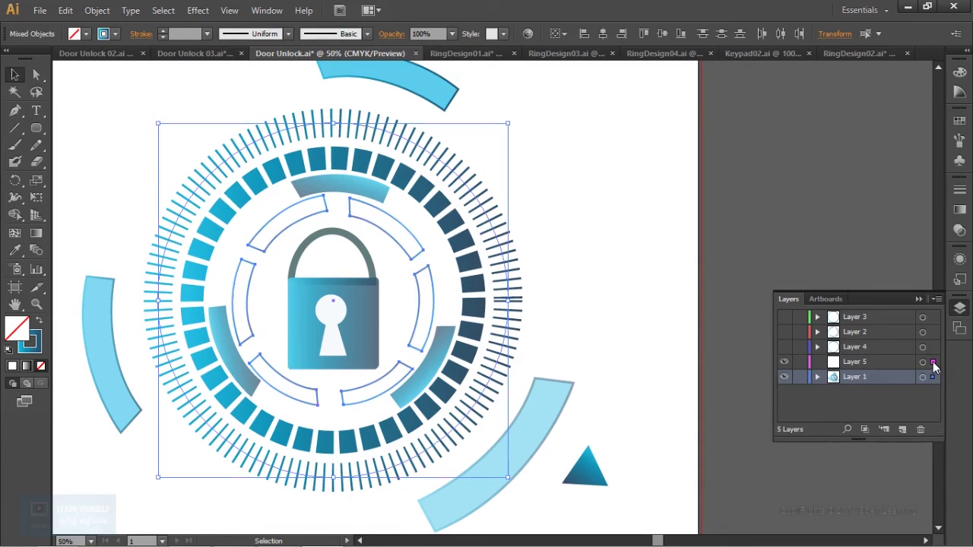
drag(934, 378, 934, 362)
click(784, 362)
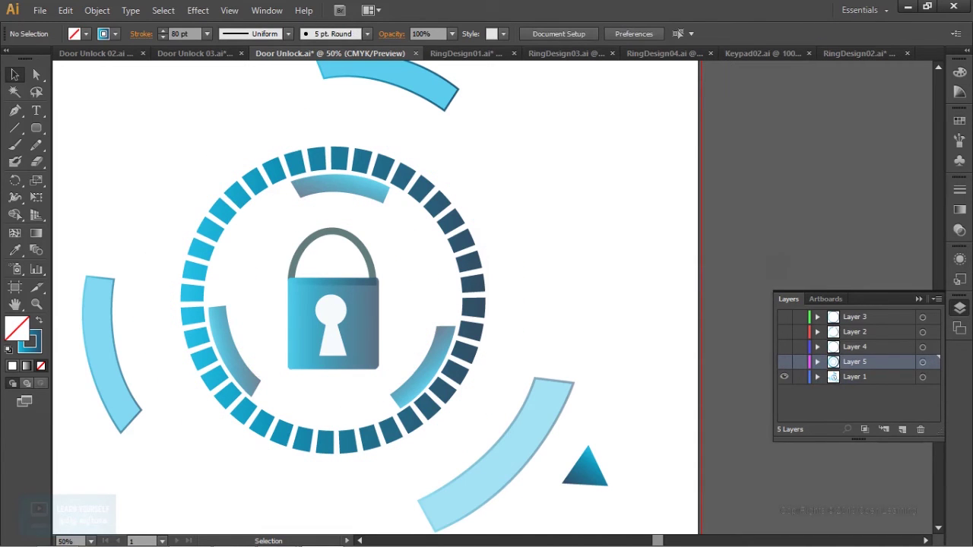
key(ctrl+minus)
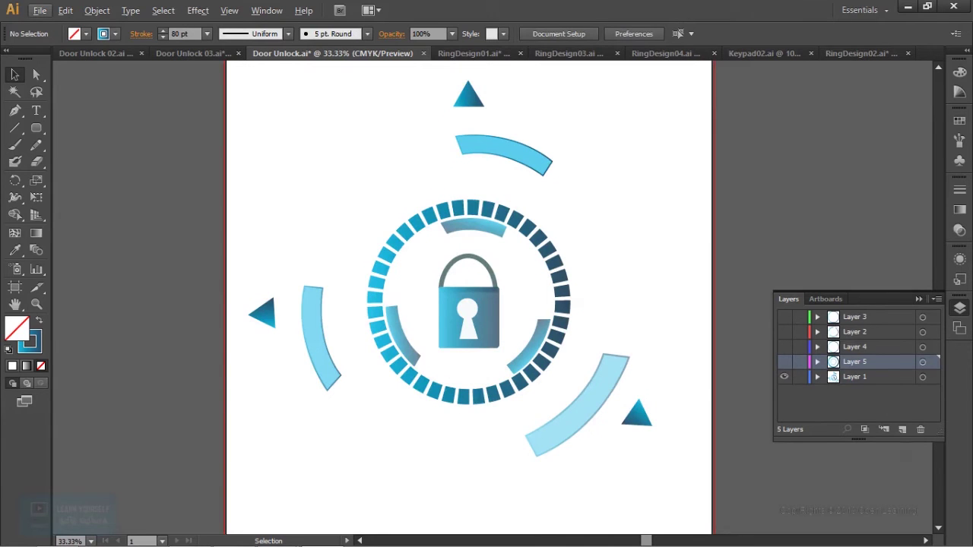
Step: Move the padlock onto a new Layer 6
key(ctrl+y)
click(475, 323)
click(905, 430)
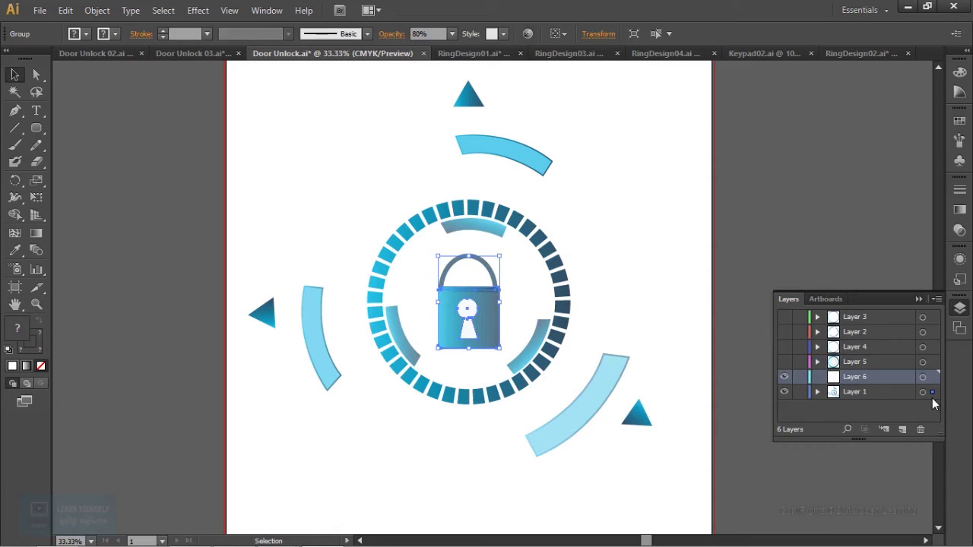
drag(933, 393, 934, 377)
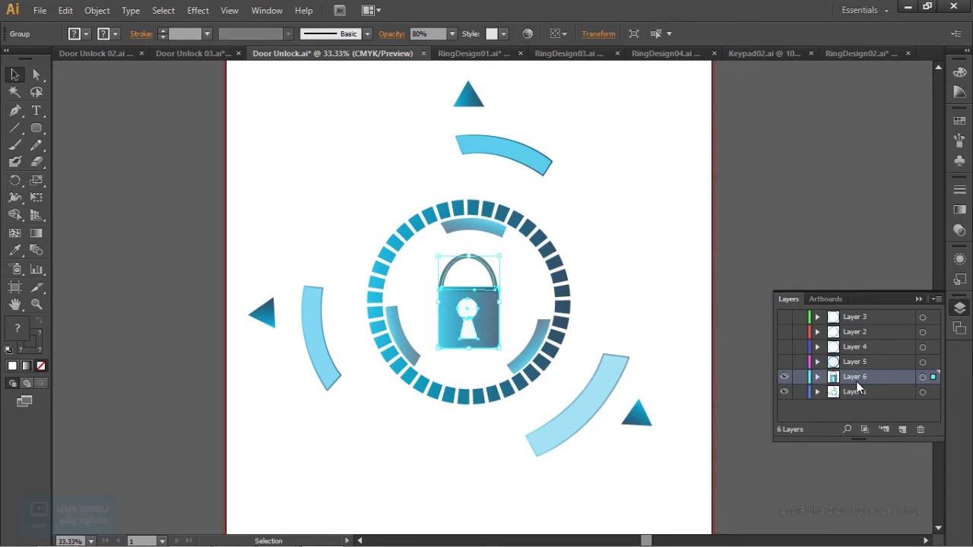
key(ctrl+shift+a)
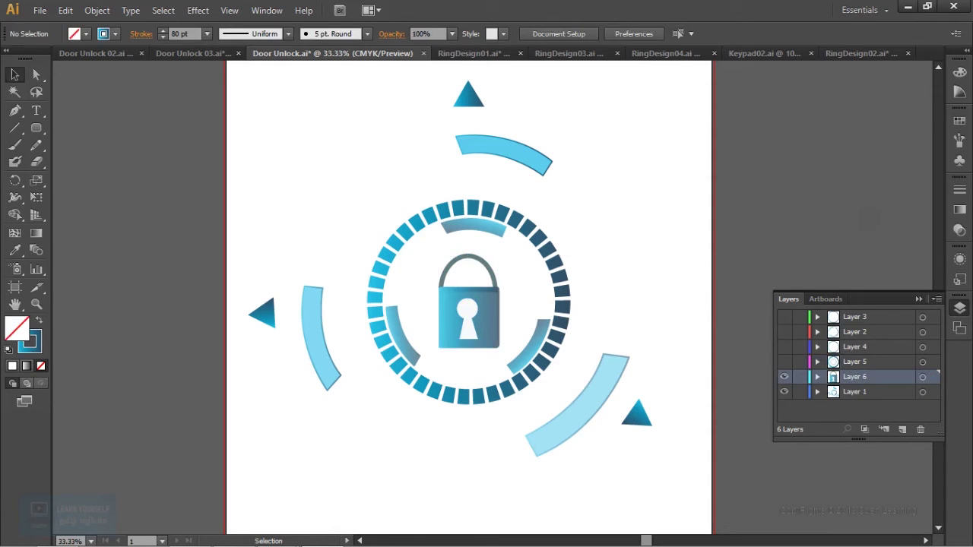
Step: Add the top, left and bottom-right triangles to Layer 6 with the padlock
click(922, 391)
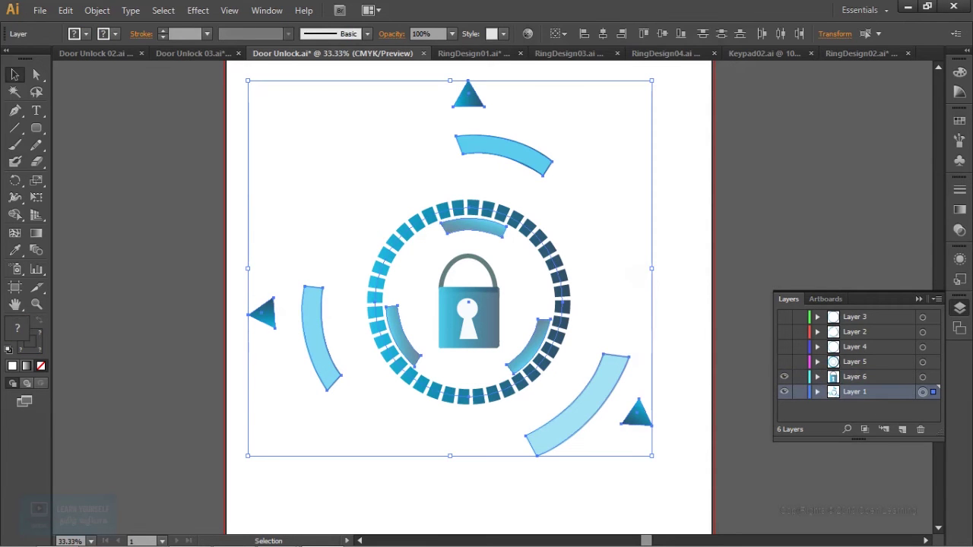
mouse_move(663, 468)
mouse_down()
mouse_move(682, 447)
mouse_move(663, 468)
mouse_up()
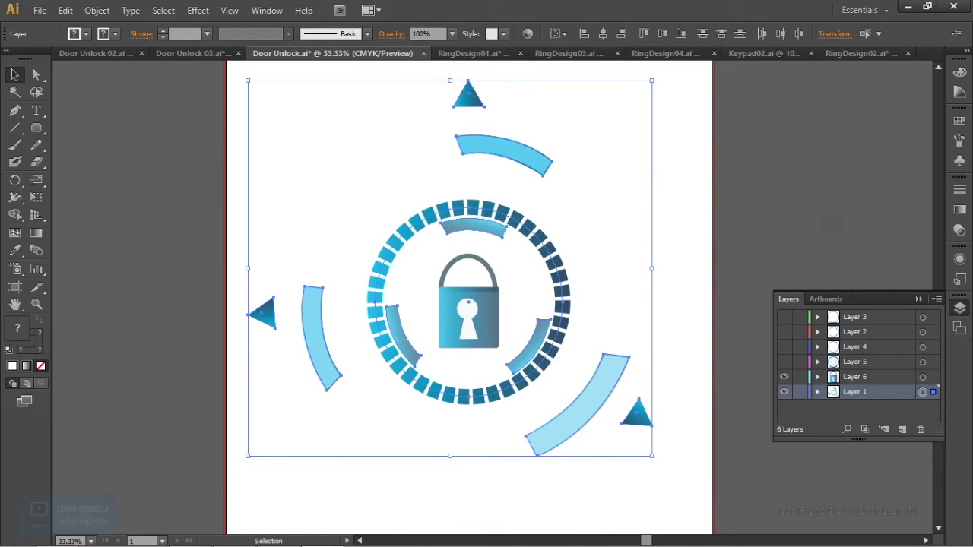
key(ctrl+shift+a)
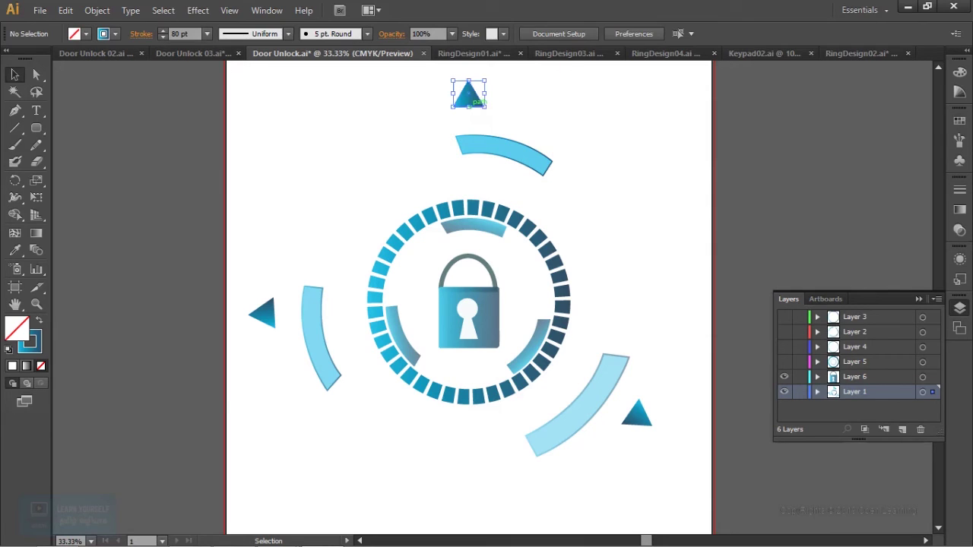
click(470, 96)
shift+click(262, 313)
shift+click(637, 414)
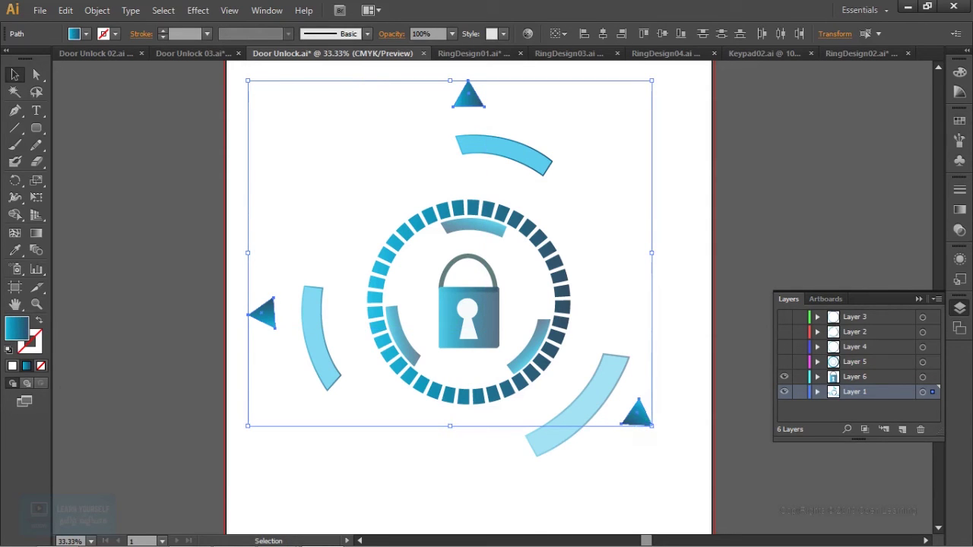
shift+click(923, 377)
key(Delete)
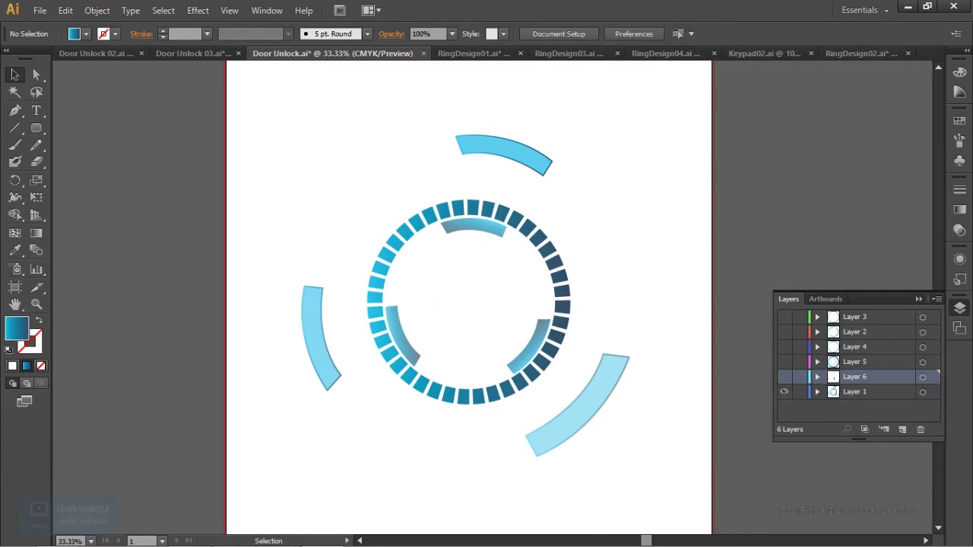
Step: Hide the padlock layer and rotate the ring artwork on Layer 1
key(ctrl+z)
click(784, 376)
click(784, 377)
click(783, 376)
alt+click(865, 392)
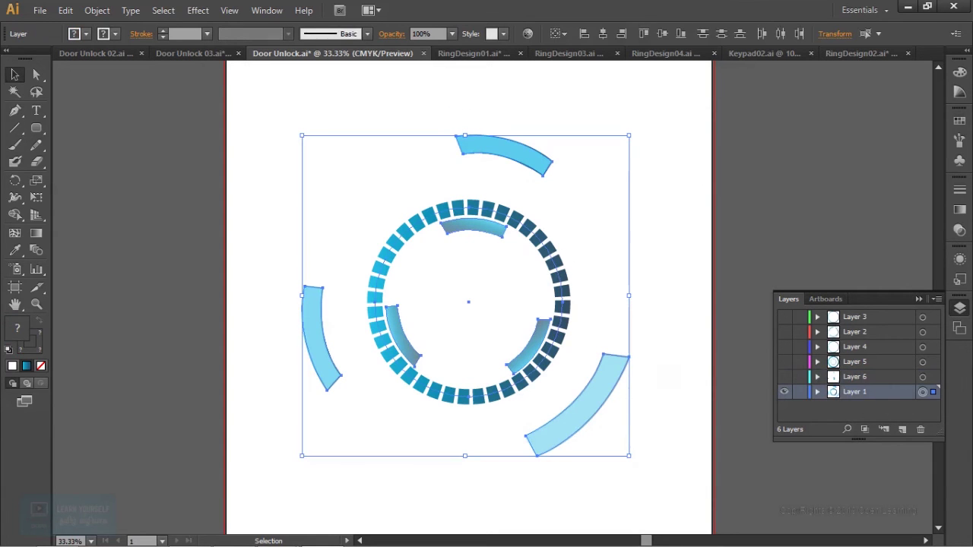
key(e)
mouse_move(632, 134)
mouse_down()
mouse_move(322, 327)
mouse_move(608, 153)
mouse_up()
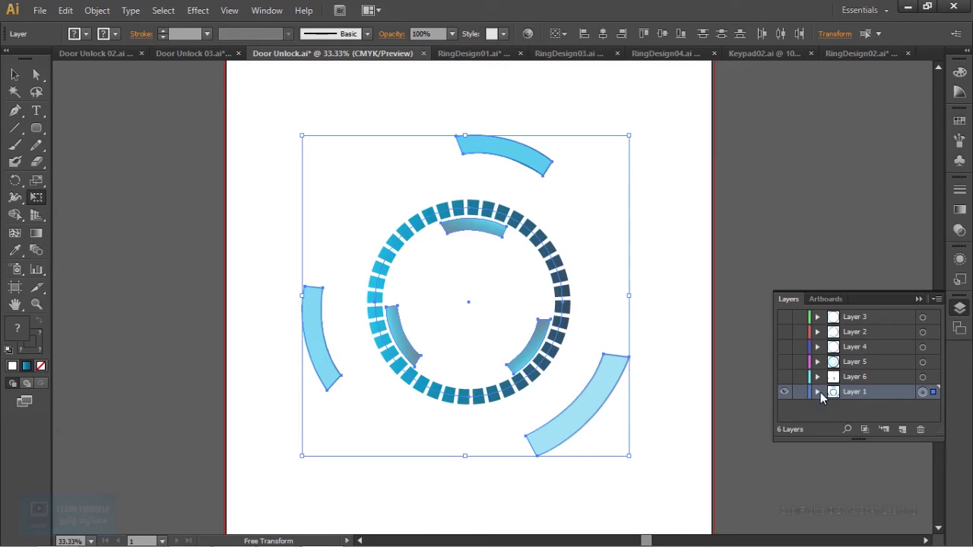
Step: Move Layer 6 to the bottom of the stack and make all six layers visible again
drag(855, 392, 855, 384)
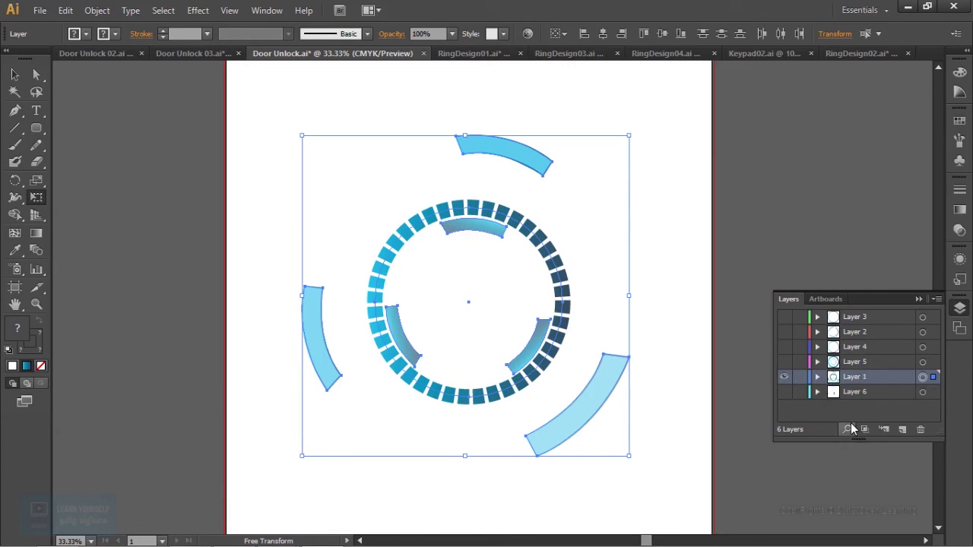
click(784, 392)
click(784, 362)
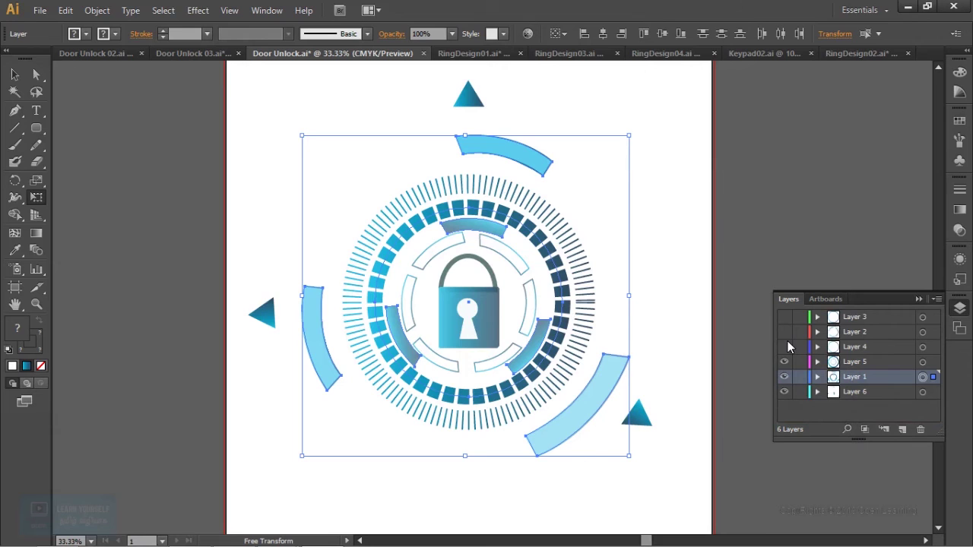
click(784, 346)
click(784, 316)
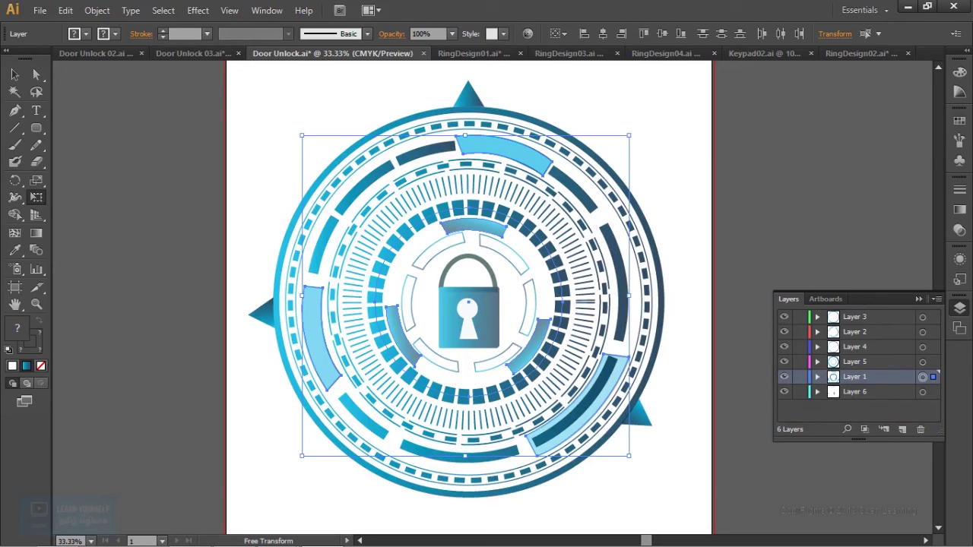
double_click(868, 390)
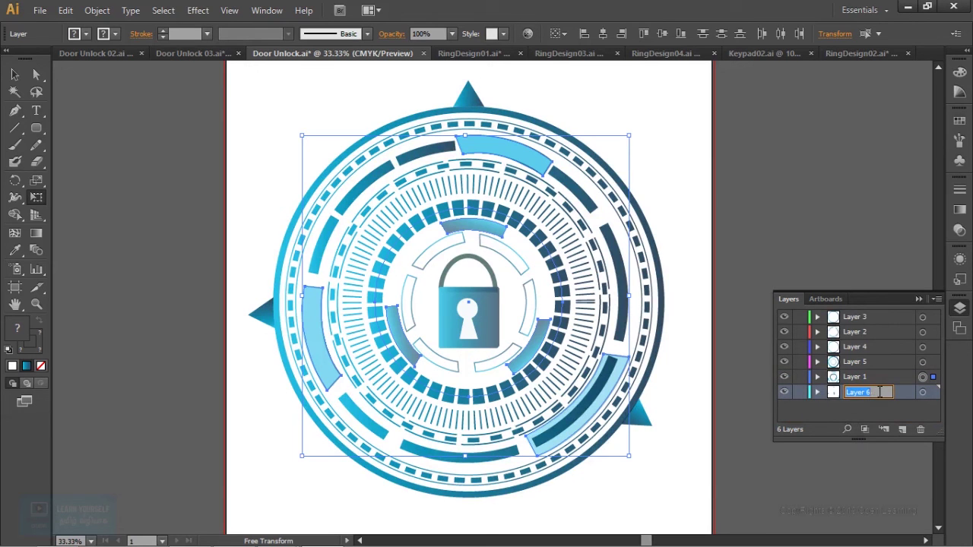
Step: Name Layer 6 Circle02_Lock and Layer 1 Circle02_01
text(Circle01_01)
key(Return)
double_click(874, 373)
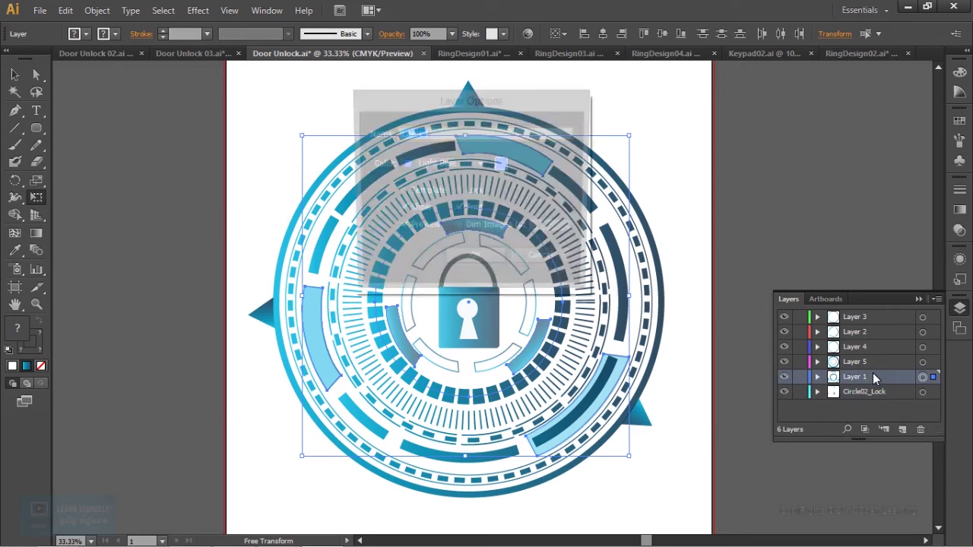
click(555, 262)
double_click(858, 377)
text(Circle02_01)
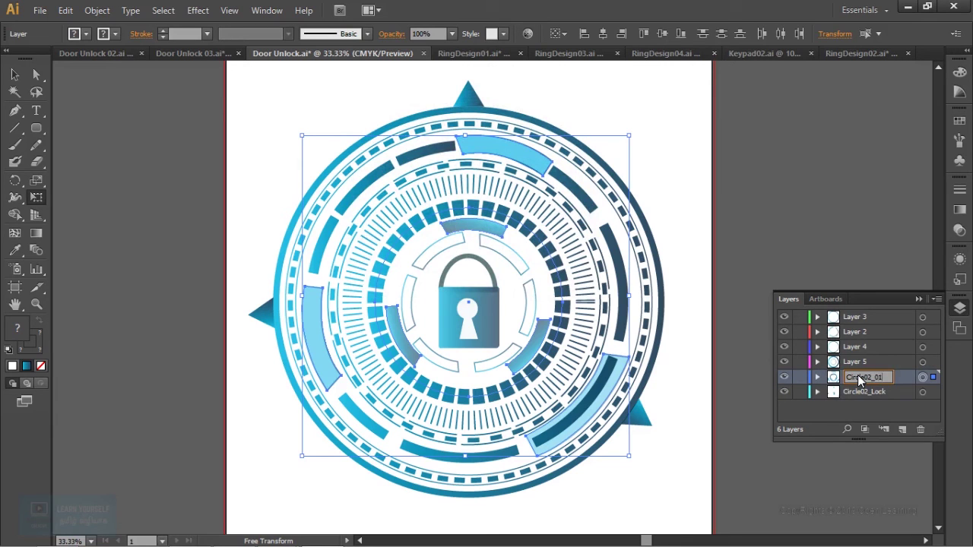
key(Return)
Step: Rename Layer 5 to Circle02_02 and Layer 4 to Circle02_03, then begin renaming Layer 2
click(857, 369)
double_click(854, 362)
text(Circle02_02)
key(Return)
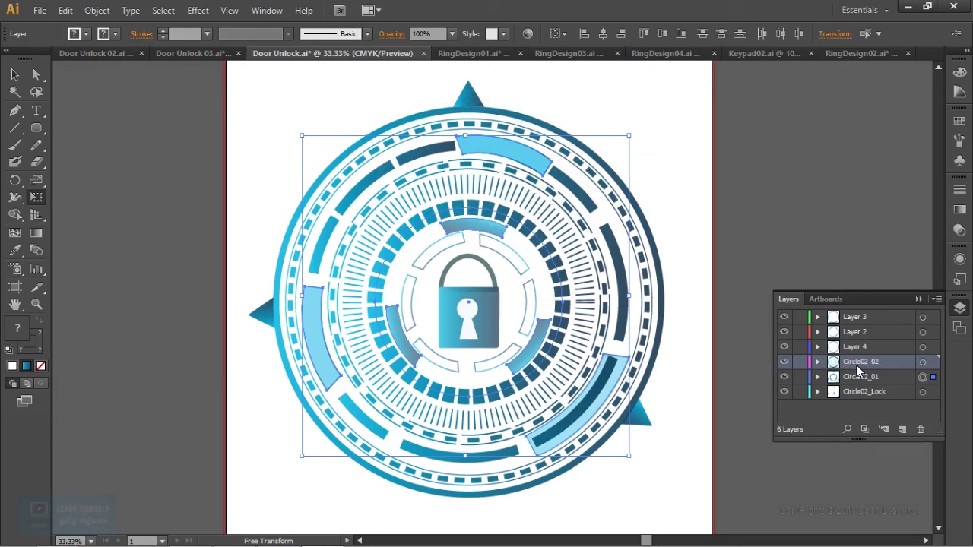
double_click(863, 348)
text(Circle02_03)
key(Return)
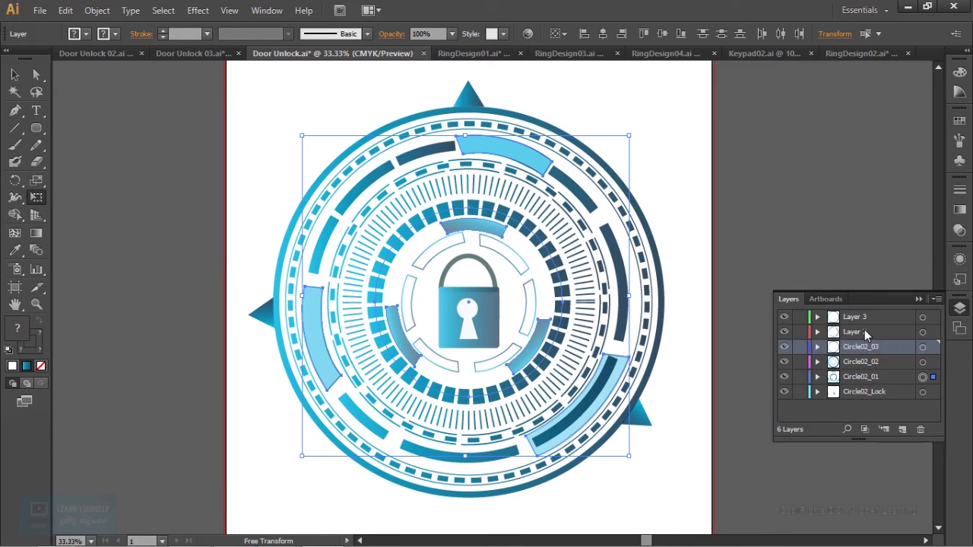
double_click(864, 333)
text(Circle)
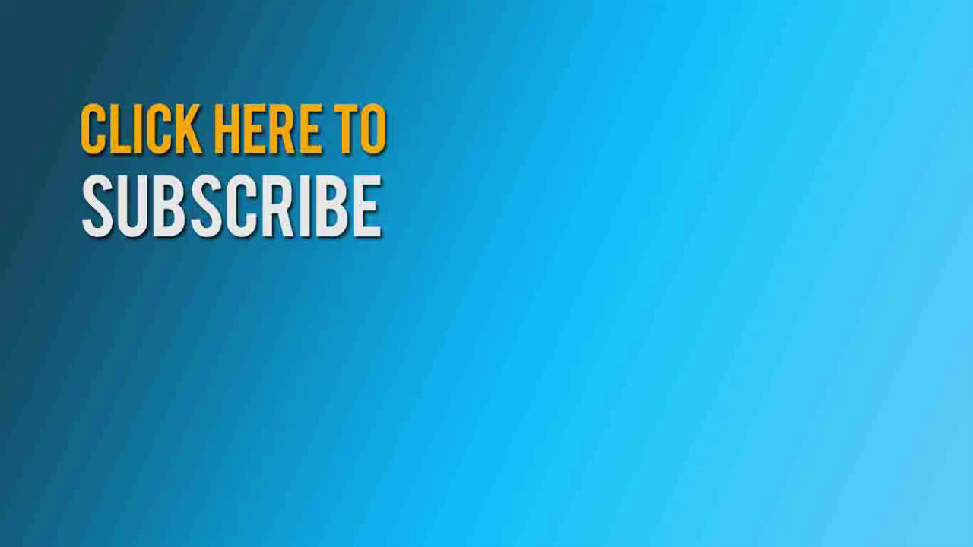